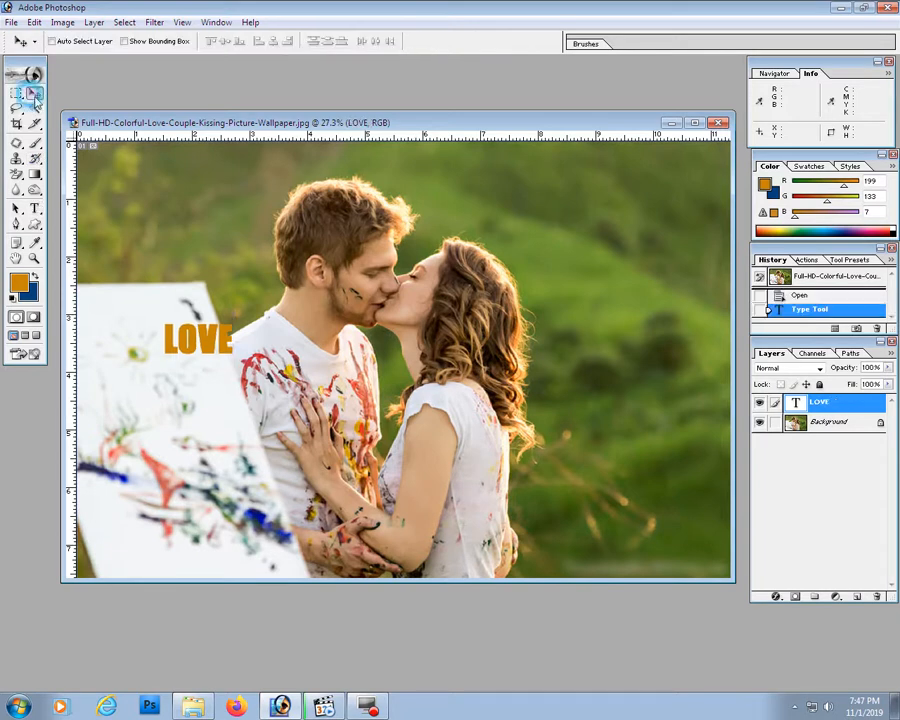
- Enlarge the LOVE text with Free Transform and position it across the couple in the middle of the photo
drag(258, 370, 603, 521)
key(ctrl+t)
drag(482, 438, 490, 377)
key(Return)
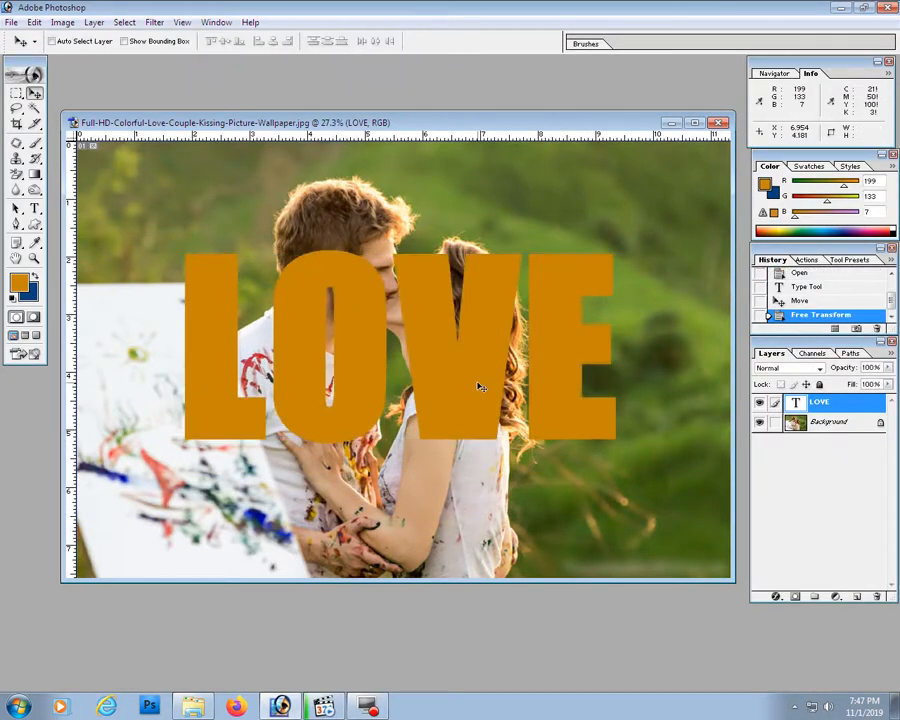
- Duplicate the Background layer and shift the copy slightly down and to the left
click(826, 433)
drag(860, 597, 860, 597)
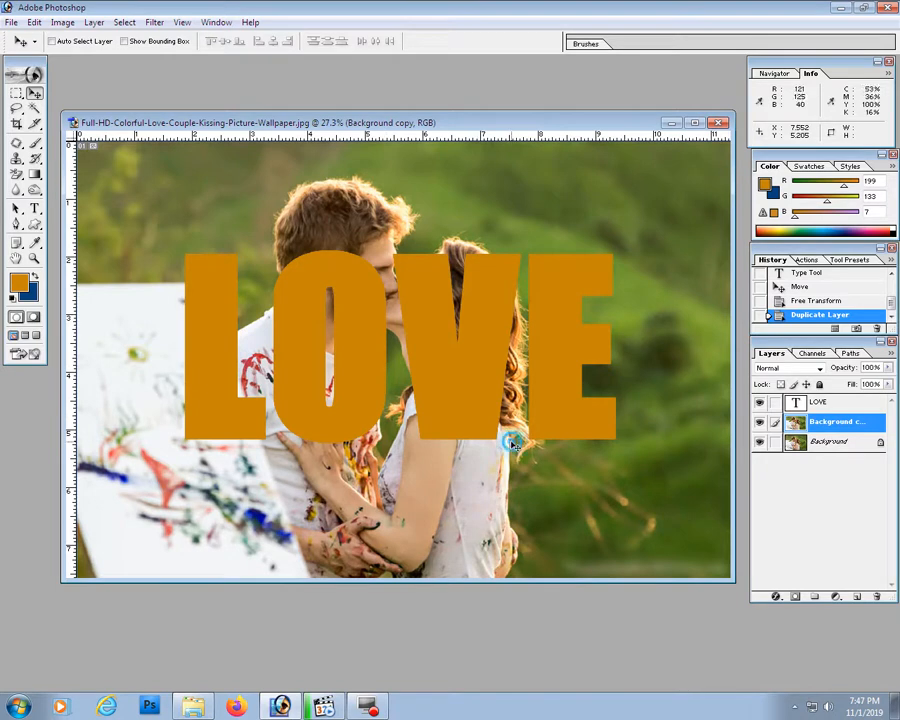
drag(511, 440, 504, 445)
mouse_move(518, 357)
mouse_down()
mouse_move(519, 378)
mouse_move(490, 392)
mouse_move(521, 380)
mouse_up()
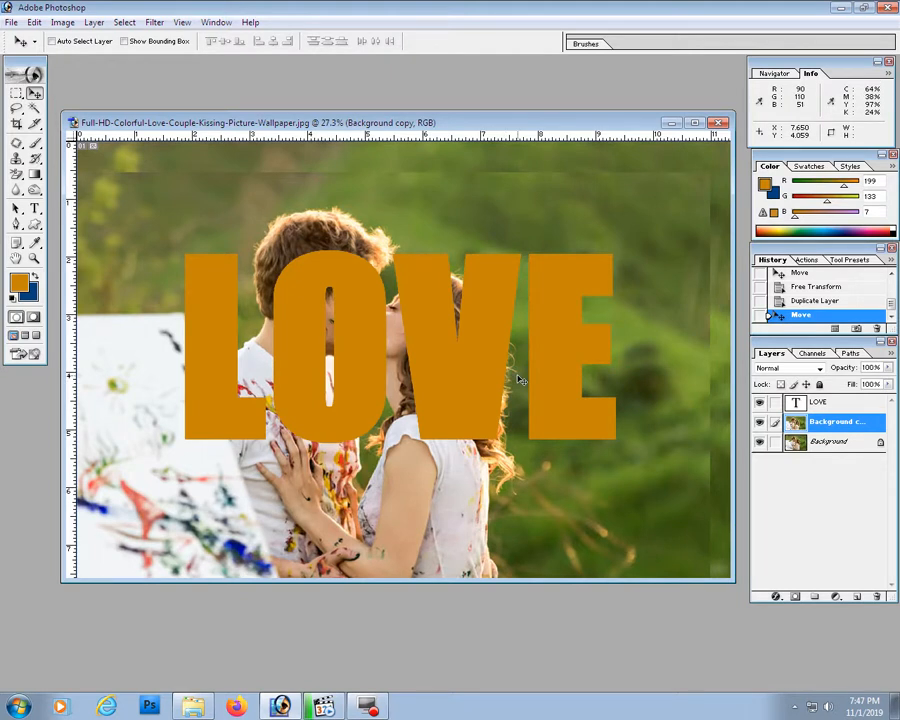
- Rasterize the LOVE text layer
right_click(465, 377)
click(490, 378)
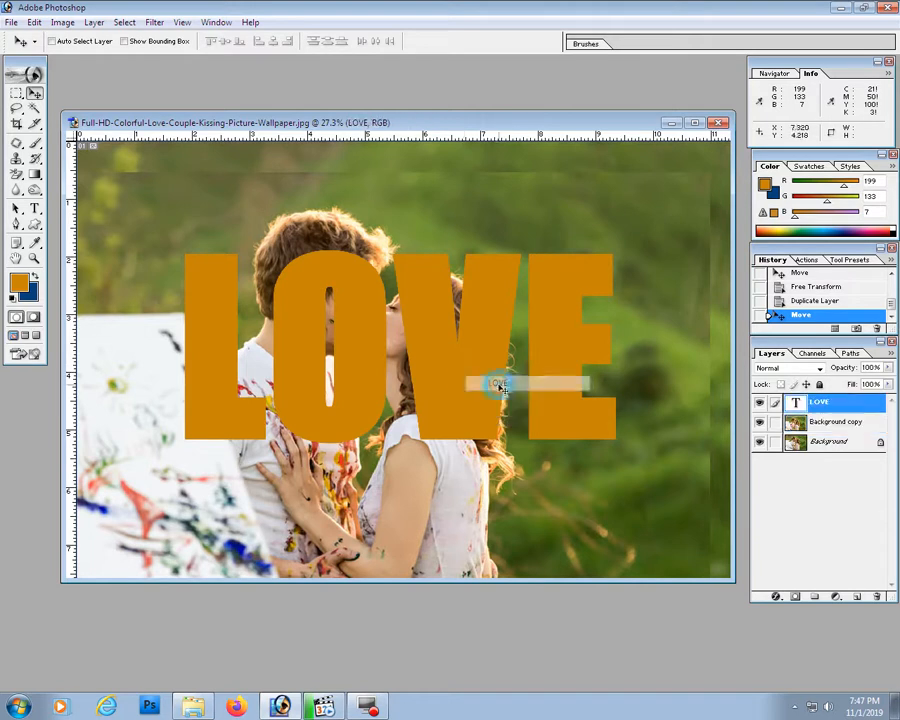
right_click(823, 411)
click(802, 510)
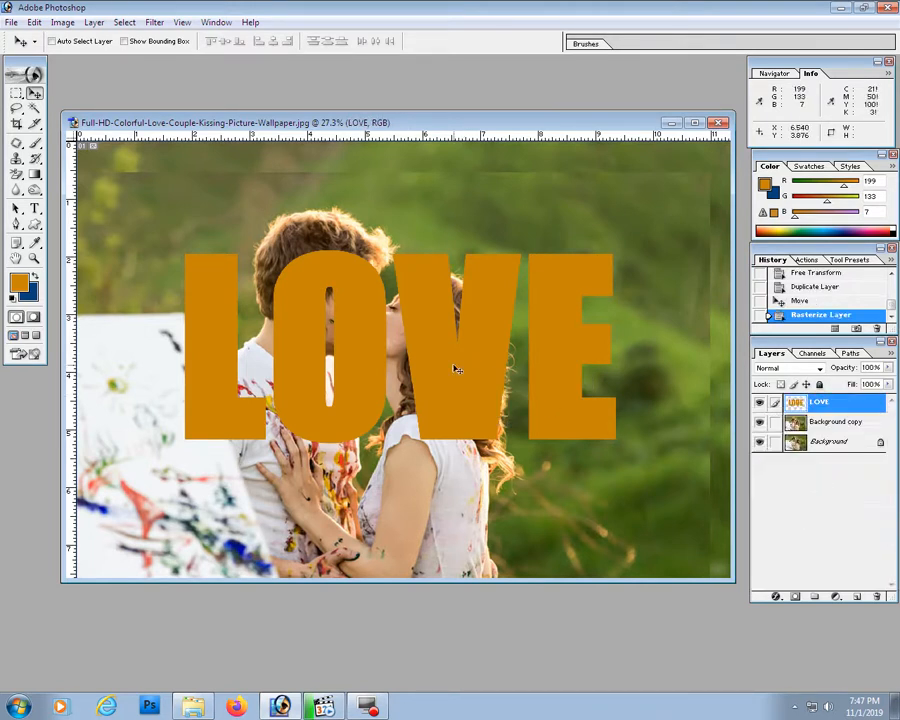
- Cut the letter L out of the rasterized text, paste it onto its own layer and move it left of the other letters
click(16, 93)
drag(162, 237, 270, 457)
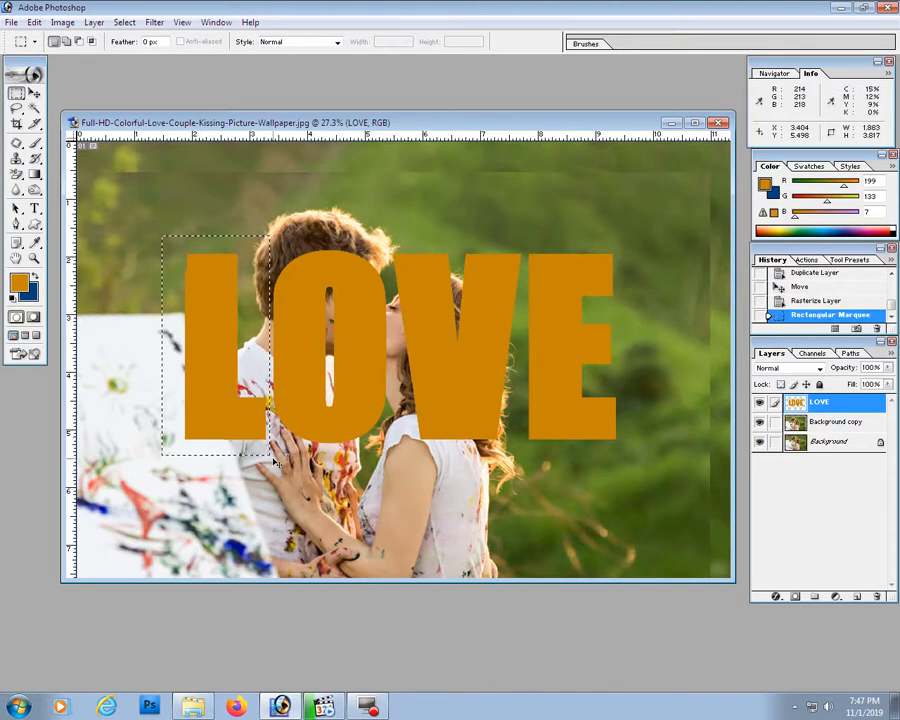
key(ctrl+x)
key(ctrl+v)
key(v)
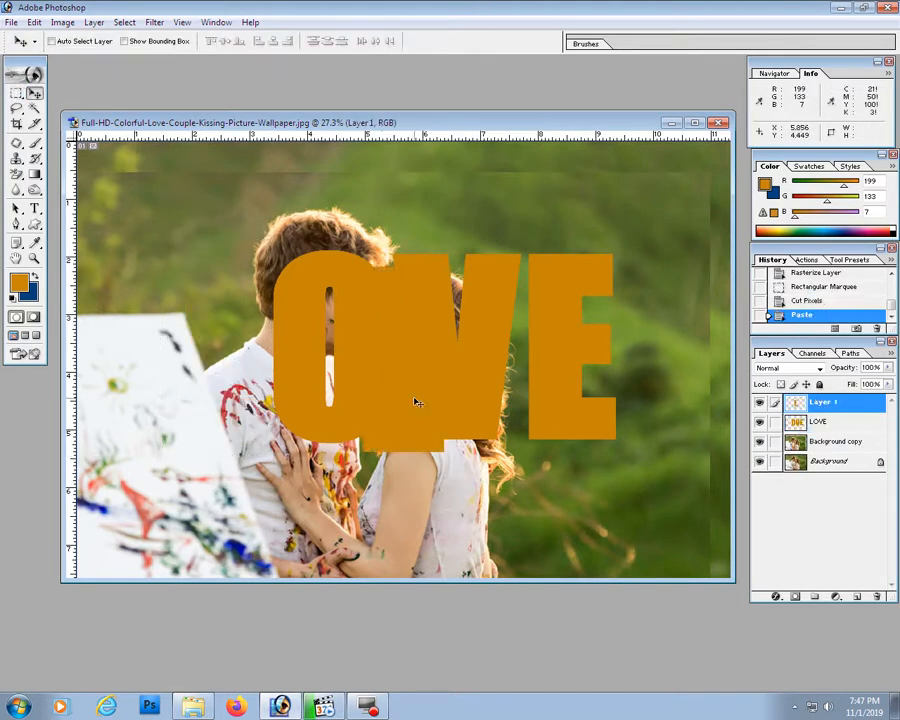
drag(413, 402, 288, 377)
- Place a horizontal guide along the base of the letters and cut the letter O out of the LOVE layer
drag(462, 137, 499, 440)
ctrl+click(368, 340)
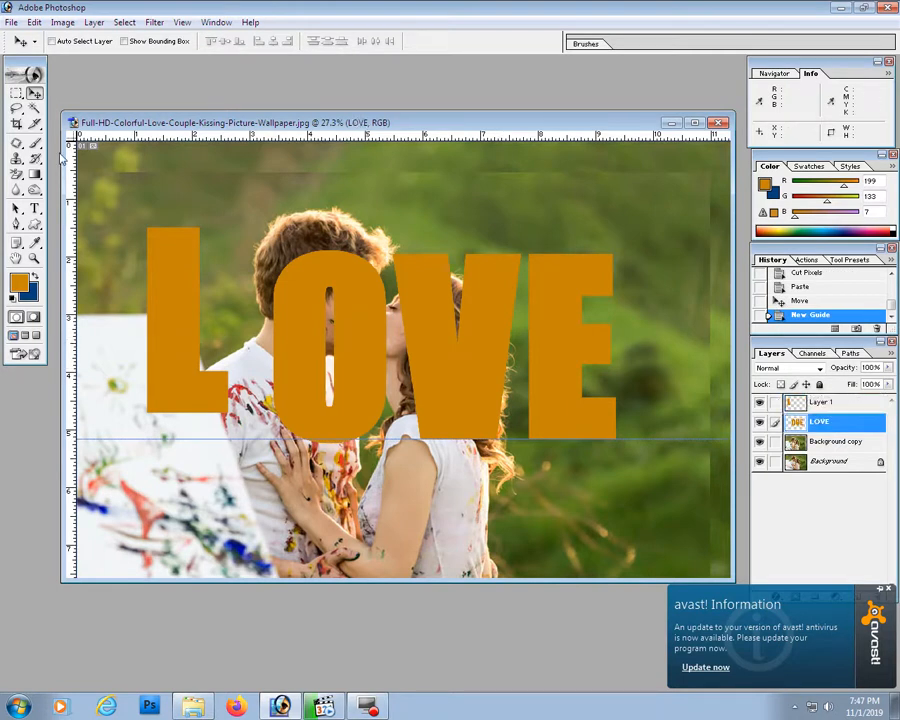
click(16, 92)
drag(266, 230, 389, 508)
key(ctrl+x)
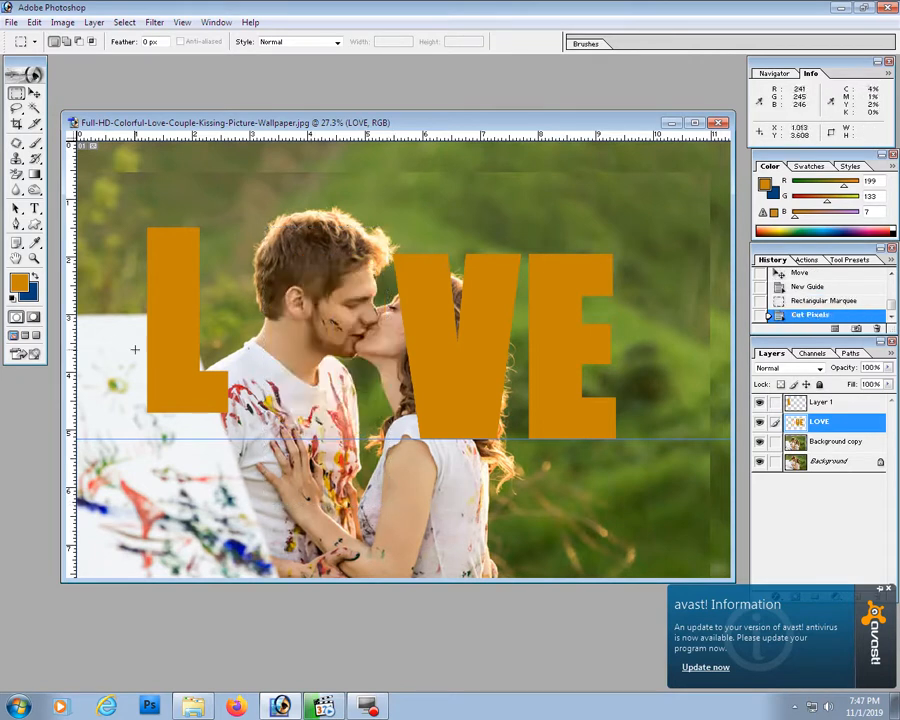
- Draw a large orange heart custom shape in the gap left by the letter O
click(35, 224)
click(304, 42)
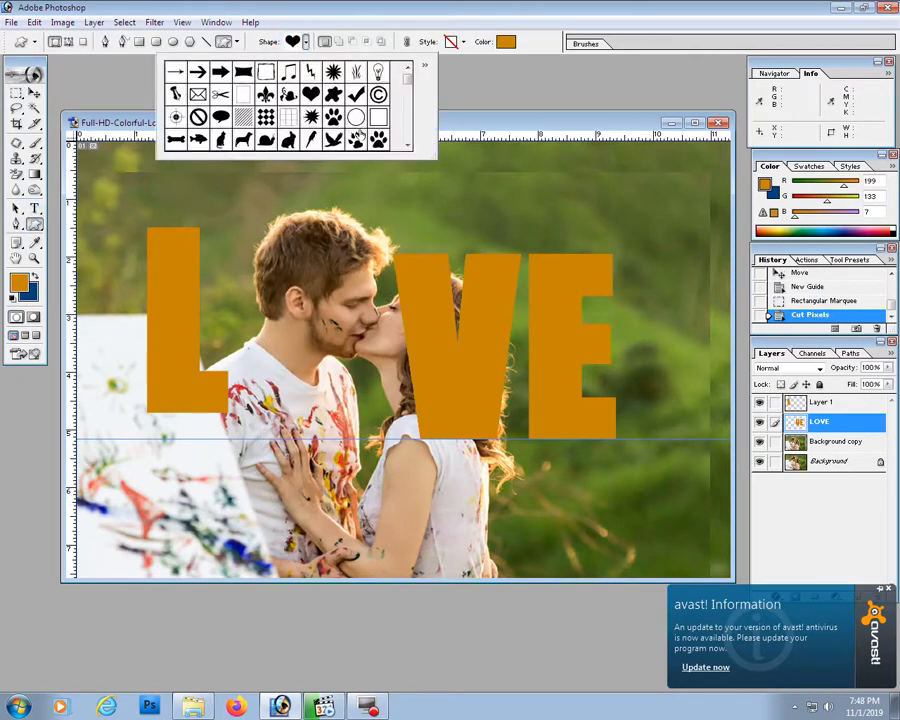
click(310, 97)
click(251, 314)
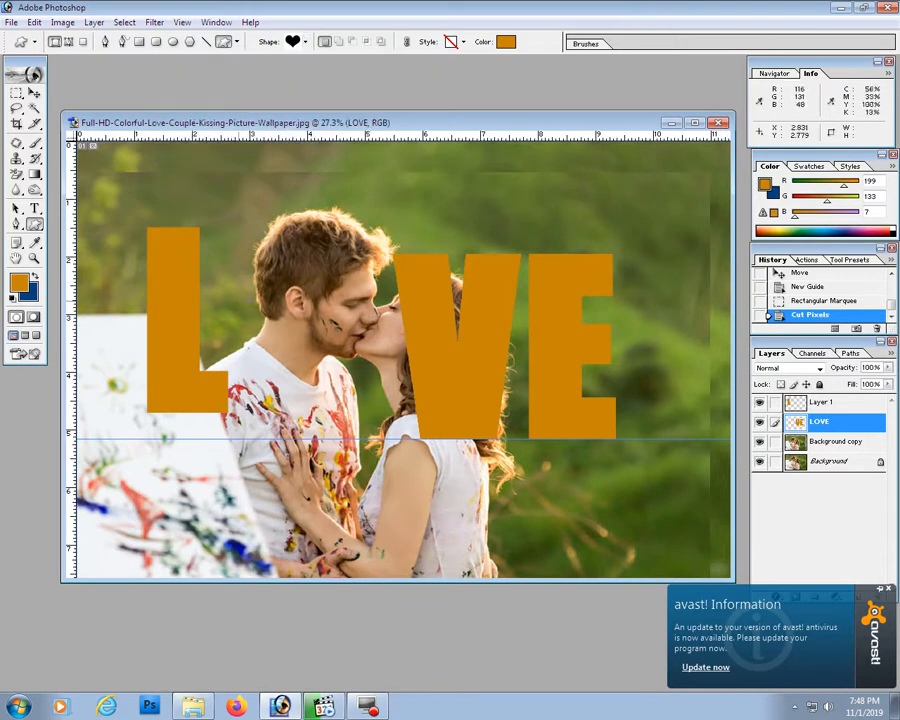
drag(200, 242, 424, 490)
key(v)
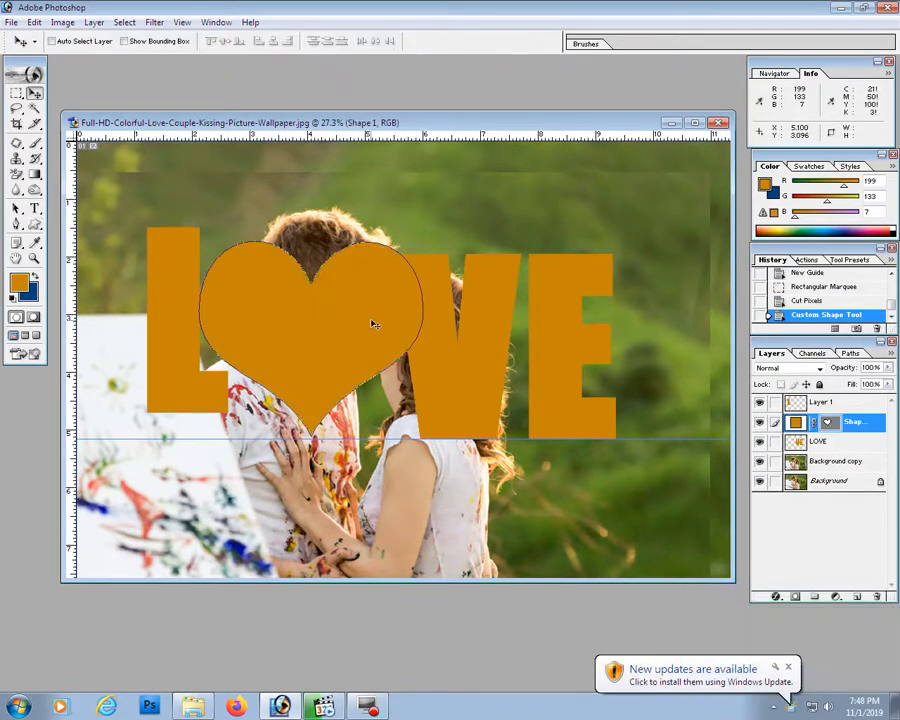
- Rotate the heart about -4.5° and position it with its tip near the guide
drag(366, 305, 361, 315)
key(ctrl+t)
drag(596, 278, 578, 257)
drag(400, 283, 385, 291)
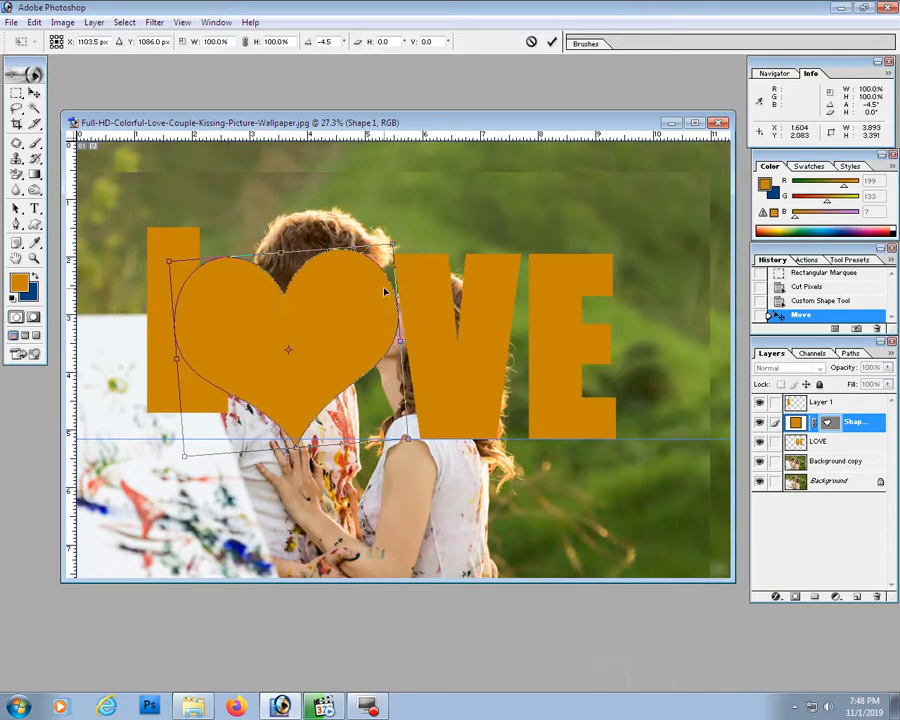
key(Return)
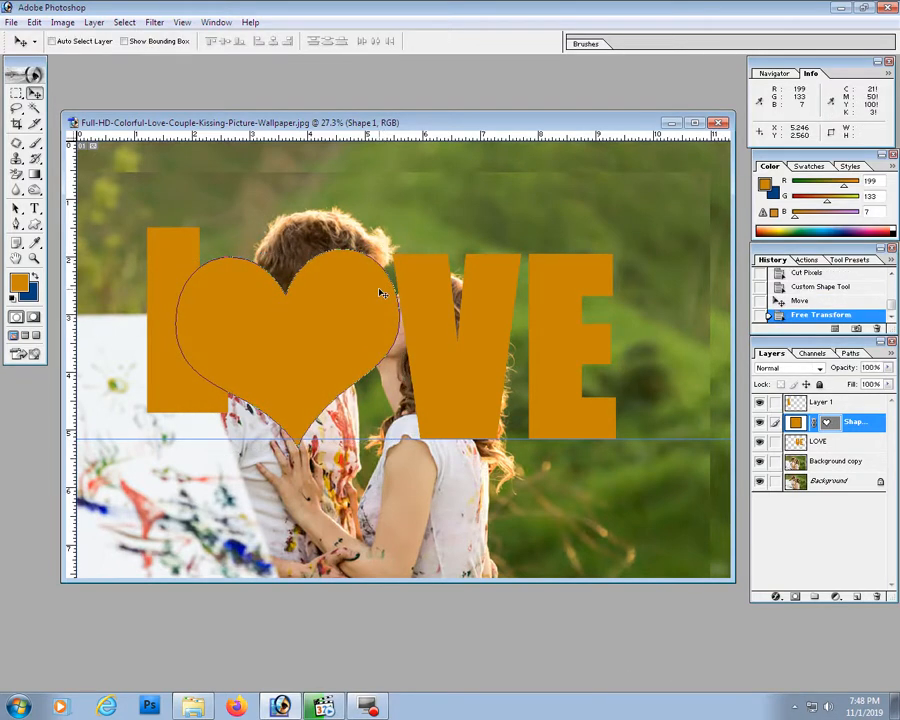
- Space the heart and letters apart, placing VE just right of the heart with its base on the guide
click(774, 405)
mouse_move(451, 359)
mouse_down()
mouse_move(494, 362)
mouse_move(432, 361)
mouse_move(435, 381)
mouse_move(457, 378)
mouse_up()
click(774, 441)
click(774, 402)
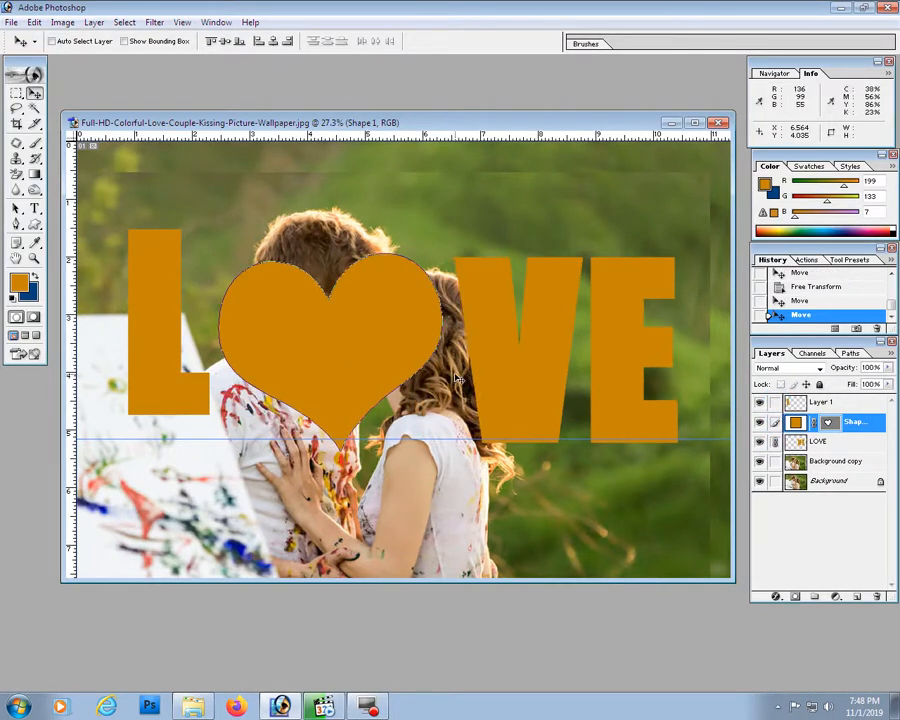
click(796, 442)
click(777, 422)
drag(540, 390, 524, 392)
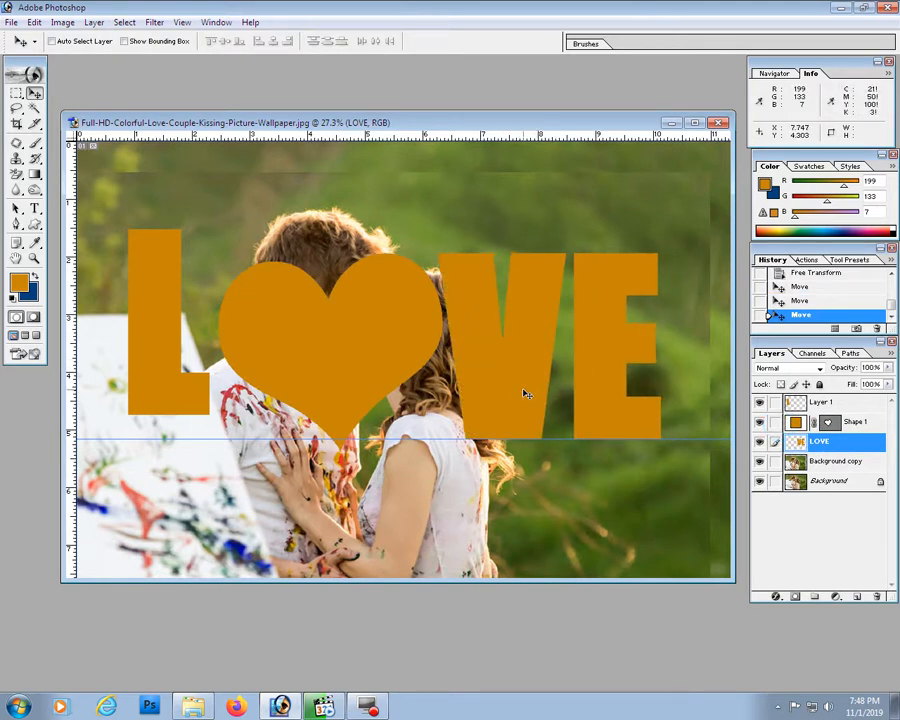
- Move the letter L close to the heart's left side with its base on the guide
drag(178, 393, 195, 412)
key(Right)
key(Right)
key(Right)
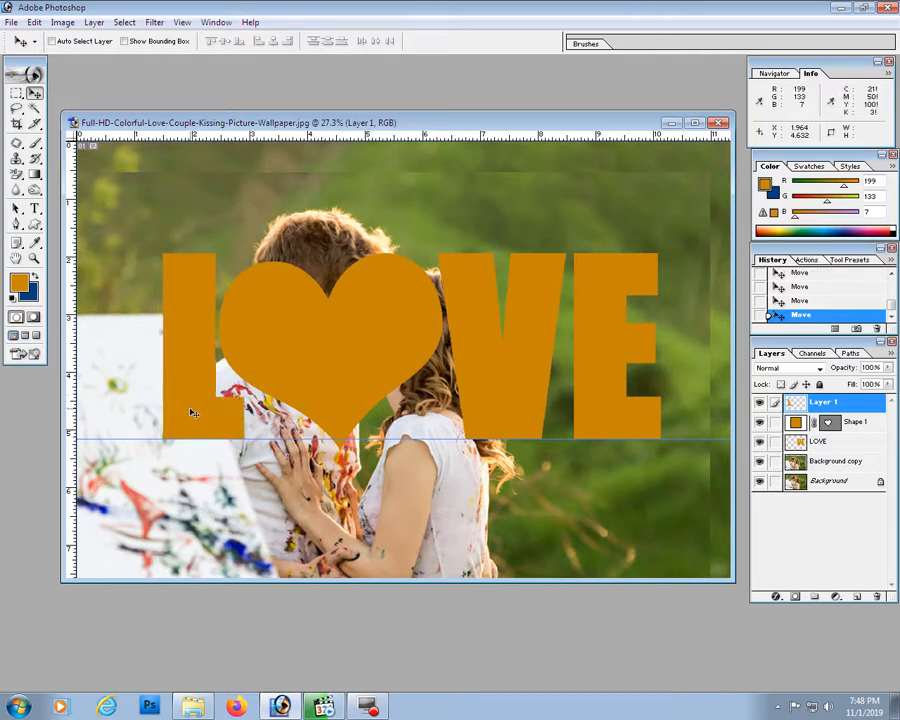
key(Left)
key(Left)
key(Left)
- Rotate the background copy about -6.3° with Free Transform and shift it slightly down
ctrl+click(398, 502)
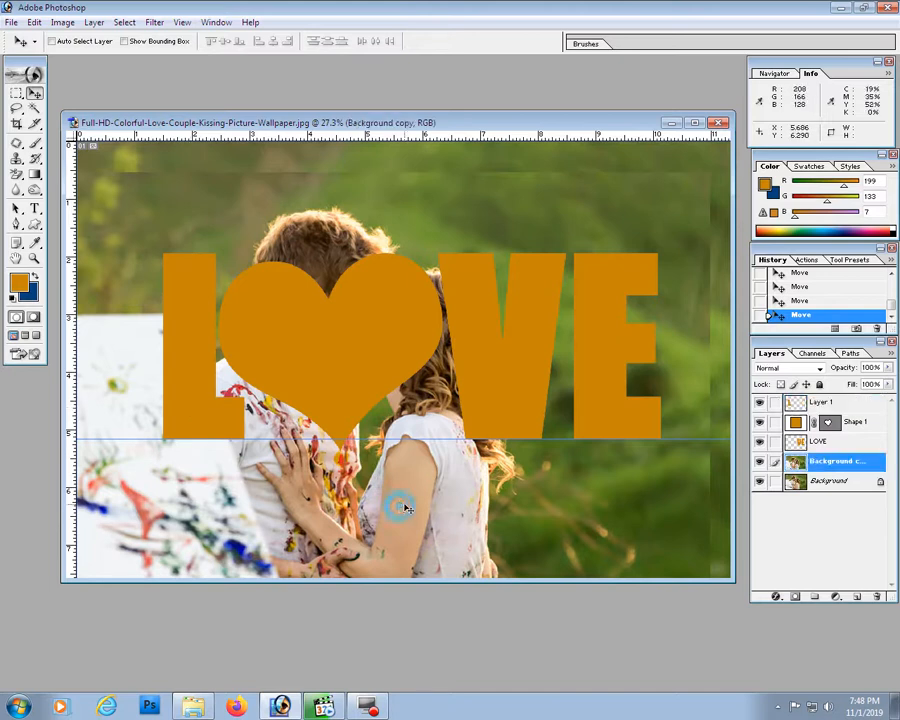
key(ctrl+t)
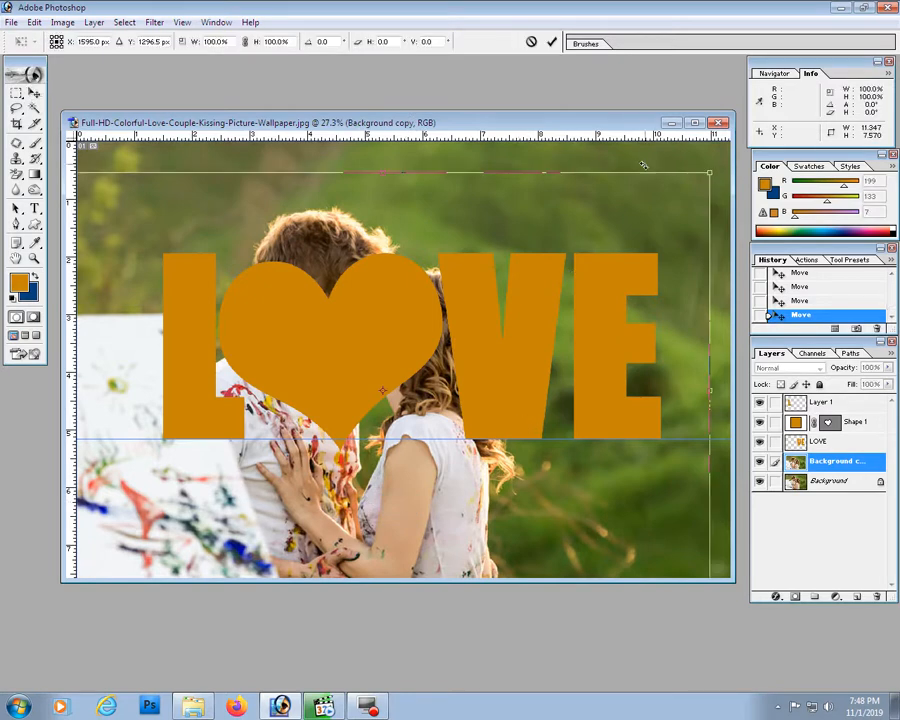
drag(639, 155, 605, 143)
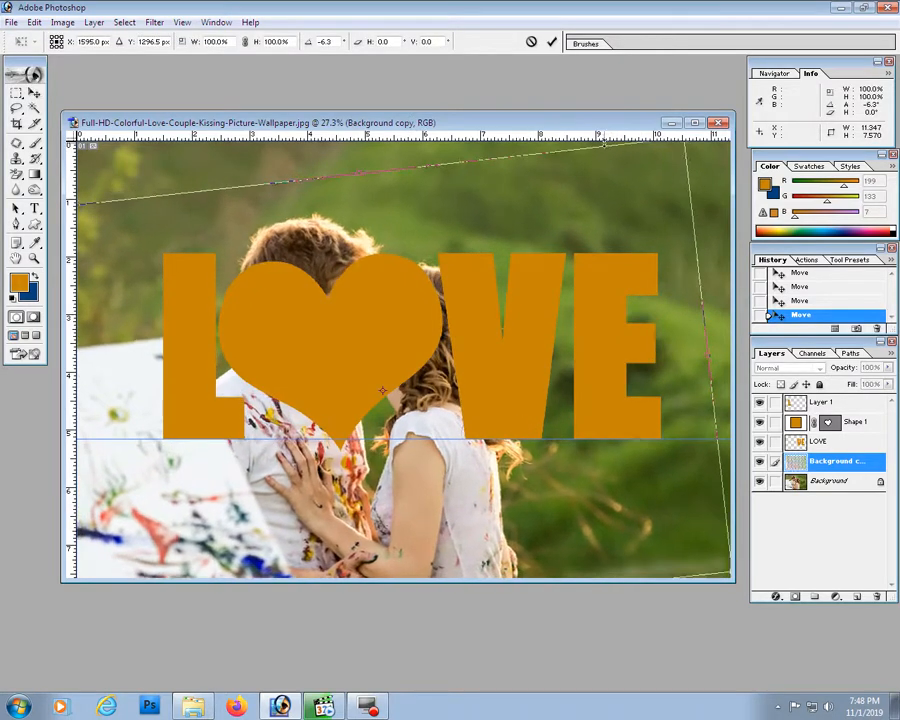
drag(569, 319, 566, 336)
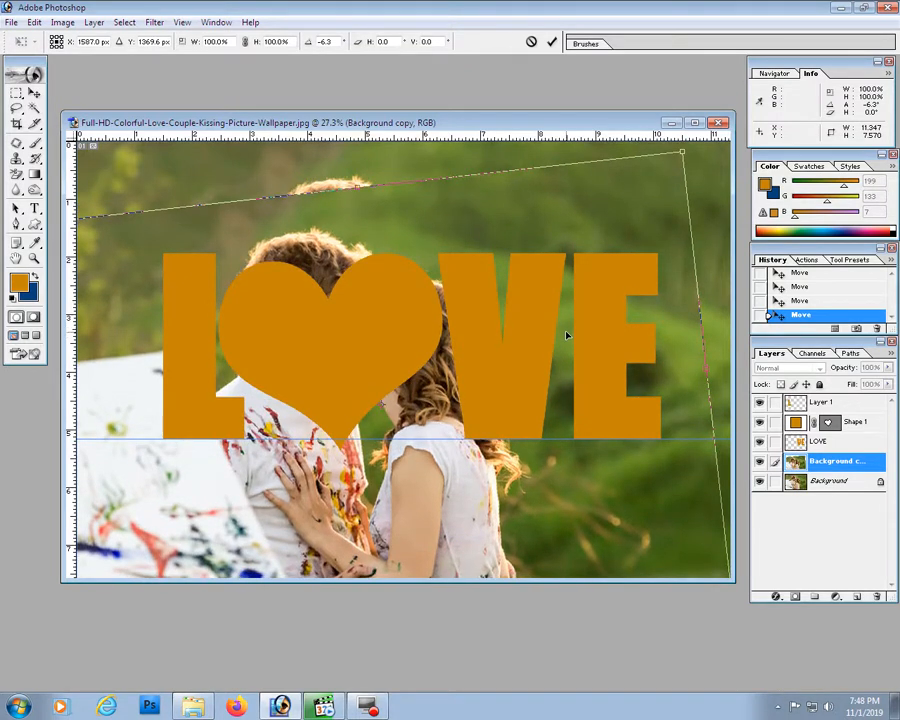
key(Return)
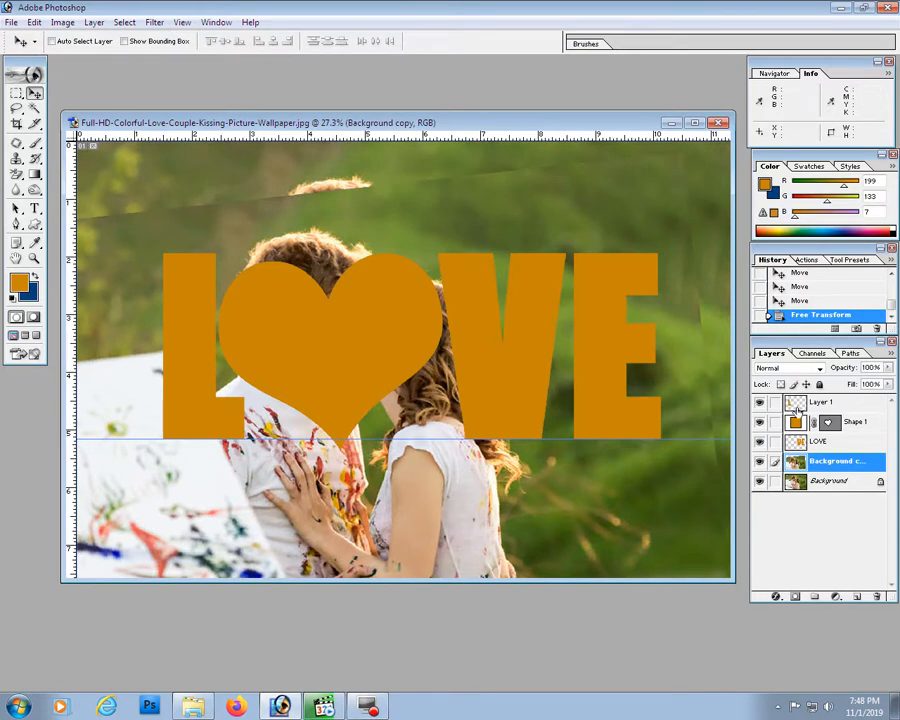
- Move the background copy to the top of the layer stack and hide it
drag(847, 470, 857, 404)
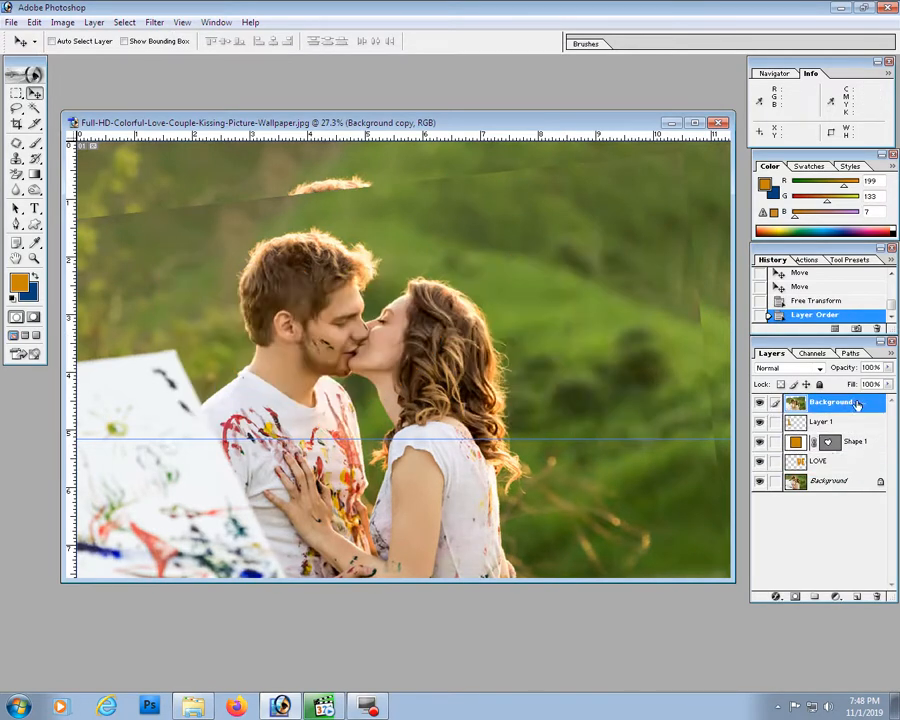
click(760, 403)
key(z)
right_click(382, 292)
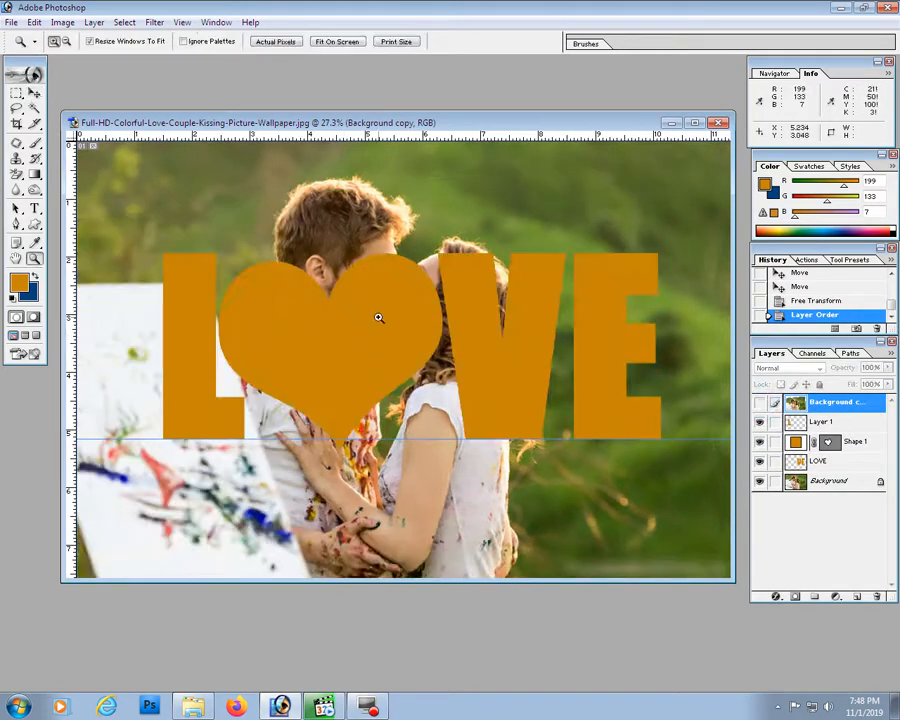
click(424, 297)
- Apply a strong Gaussian Blur to the original Background layer, raising the radius above 36 pixels
click(820, 485)
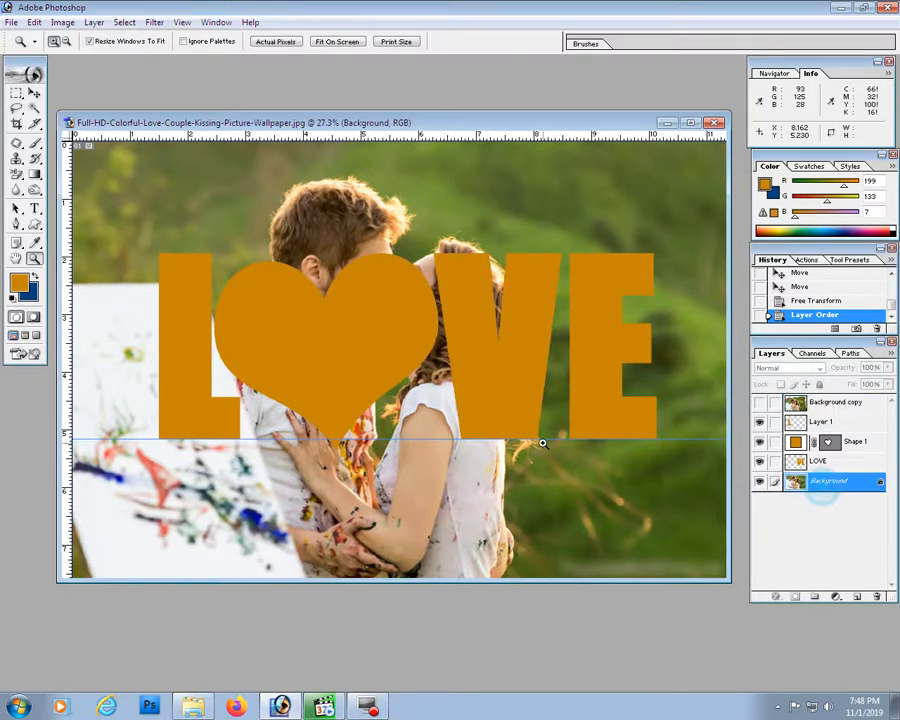
click(155, 22)
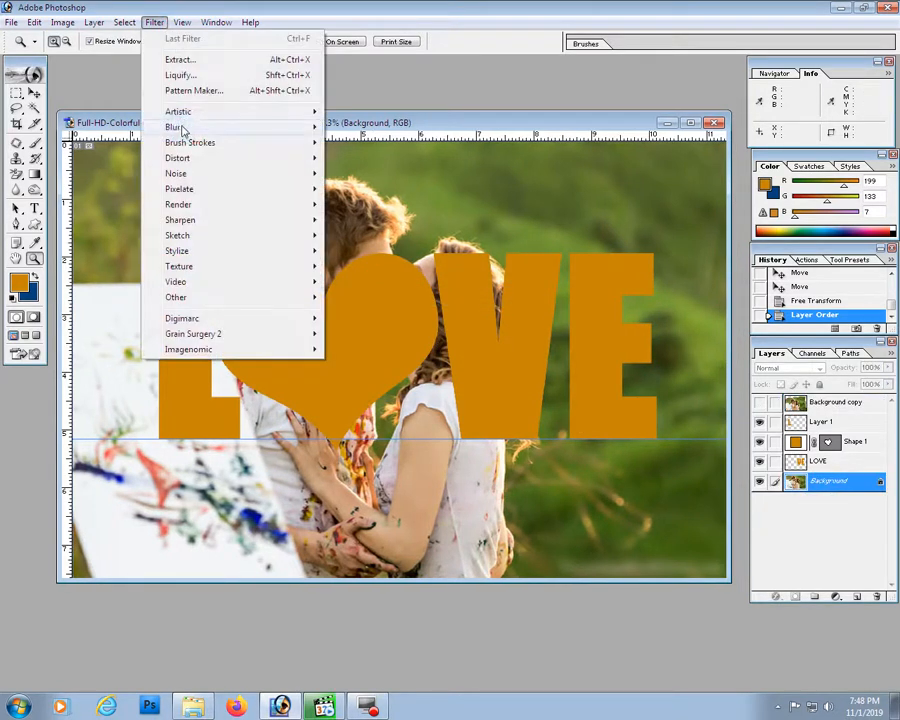
mouse_move(174, 126)
click(411, 161)
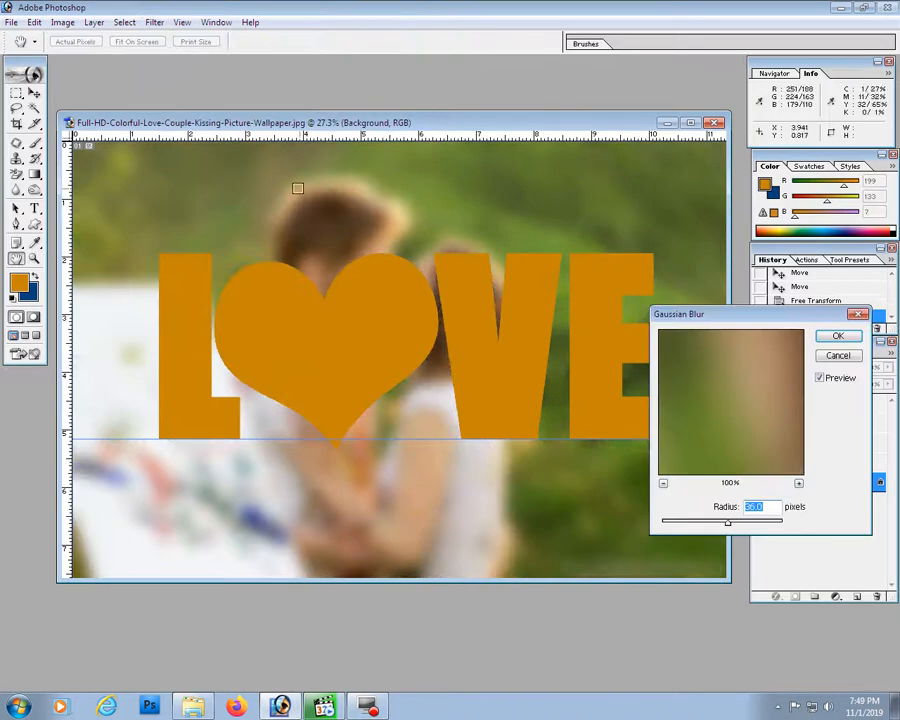
drag(729, 527, 757, 528)
click(838, 336)
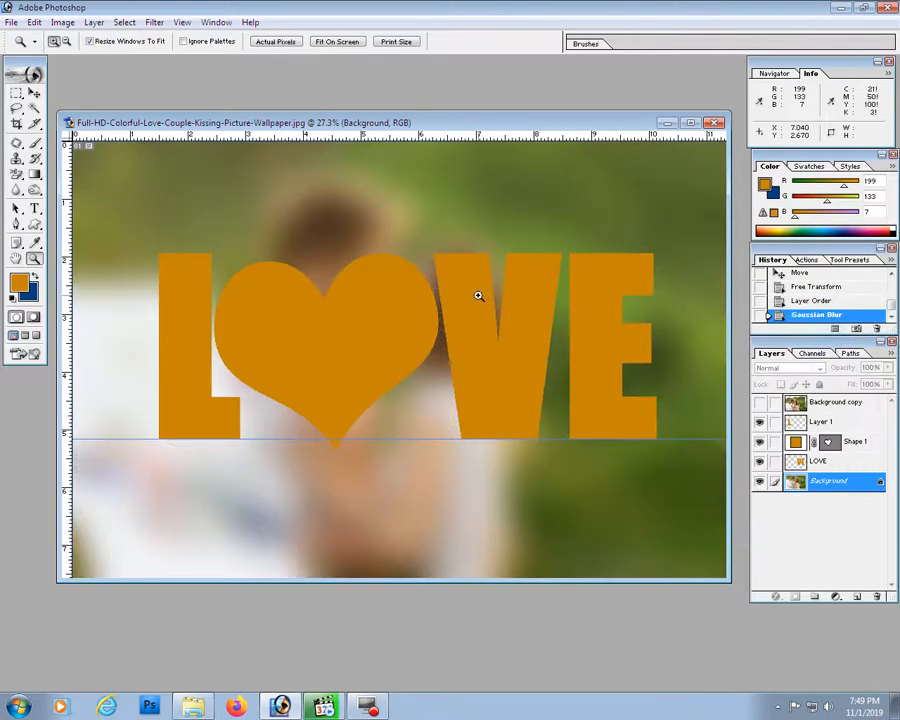
- Add a Hue/Saturation adjustment layer above the blurred Background to mute its colors
click(835, 596)
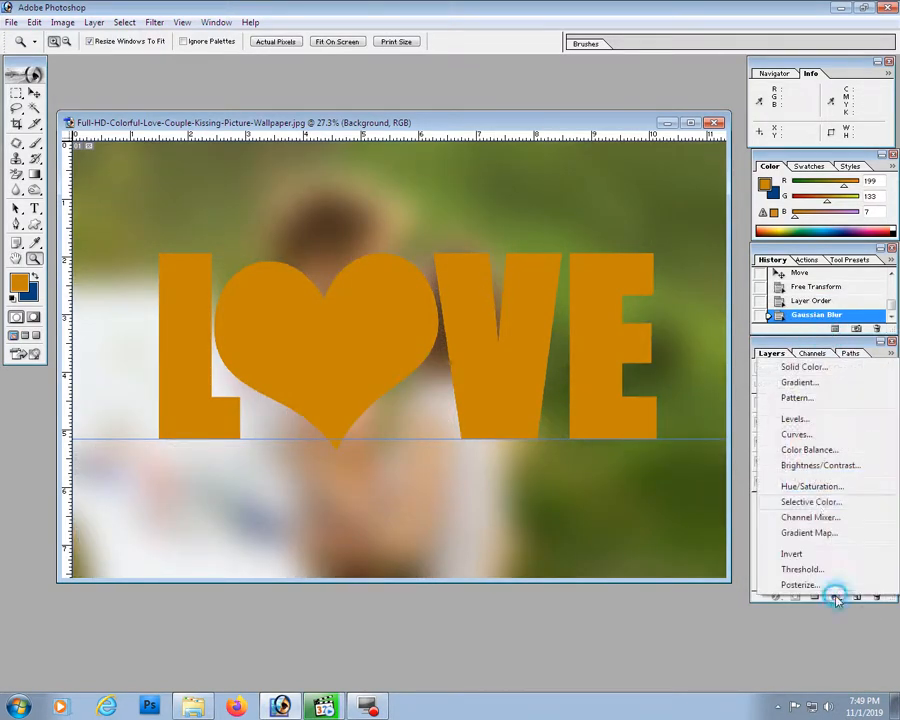
click(808, 484)
drag(664, 156, 638, 168)
drag(665, 128, 678, 133)
click(800, 101)
key(z)
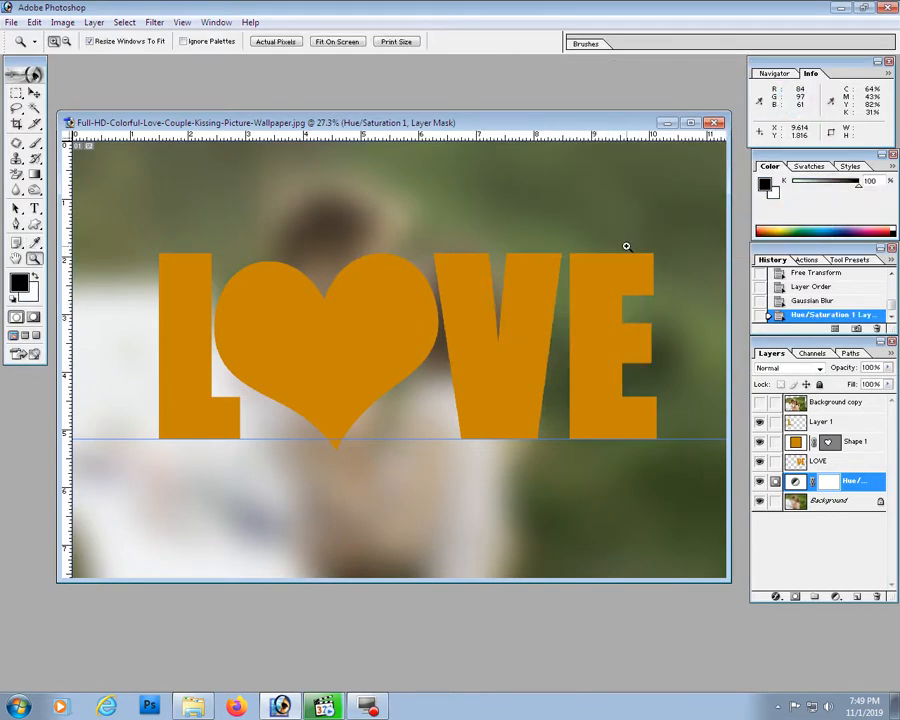
- Link the L, heart and VE layers and merge them into one lettering layer
click(849, 423)
click(775, 443)
click(774, 462)
click(95, 22)
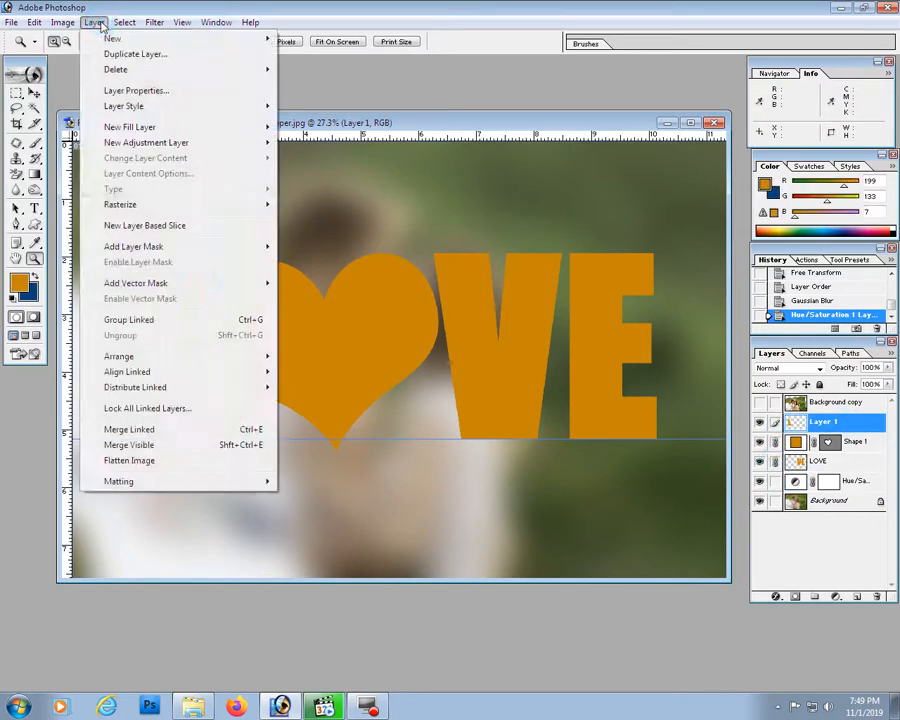
click(165, 430)
click(759, 422)
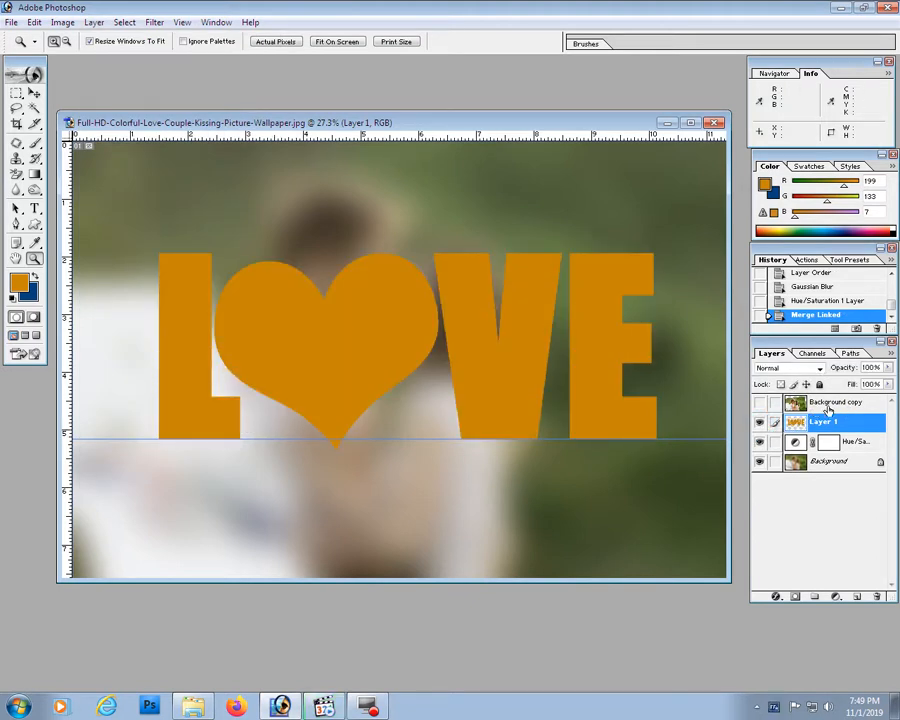
- Show the background copy, clip it to the merged lettering layer and shift it slightly left within the letters
click(828, 408)
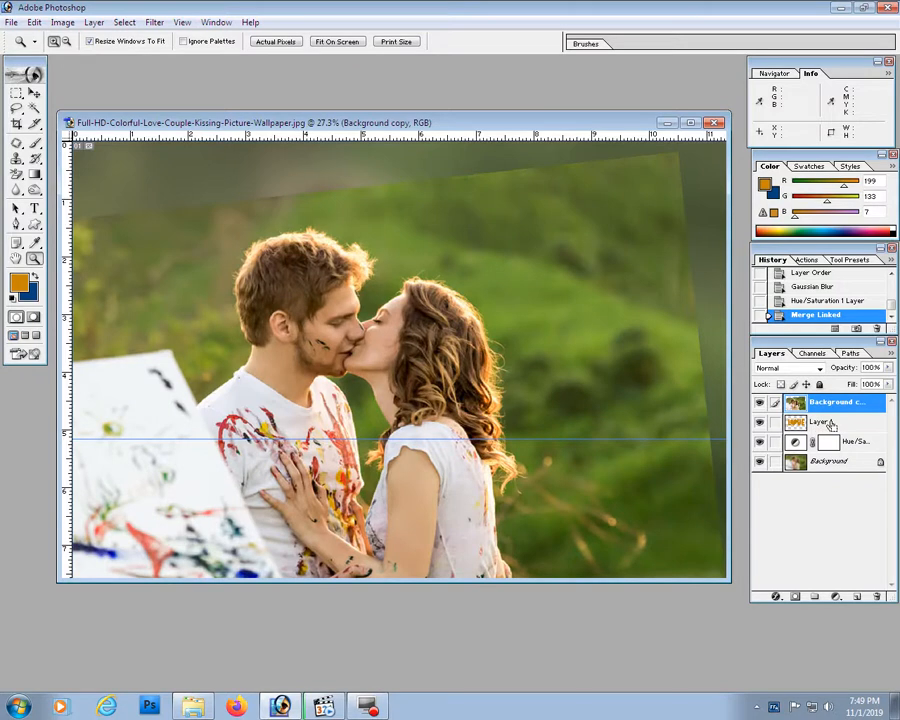
alt+click(835, 413)
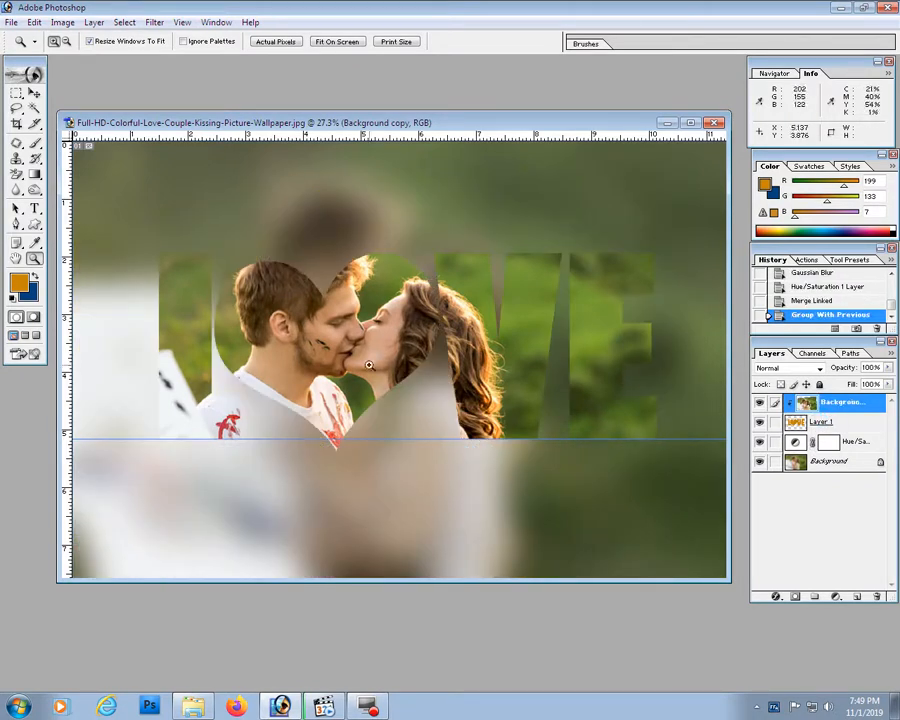
click(33, 95)
mouse_move(332, 321)
mouse_down()
mouse_move(323, 321)
mouse_move(328, 327)
mouse_up()
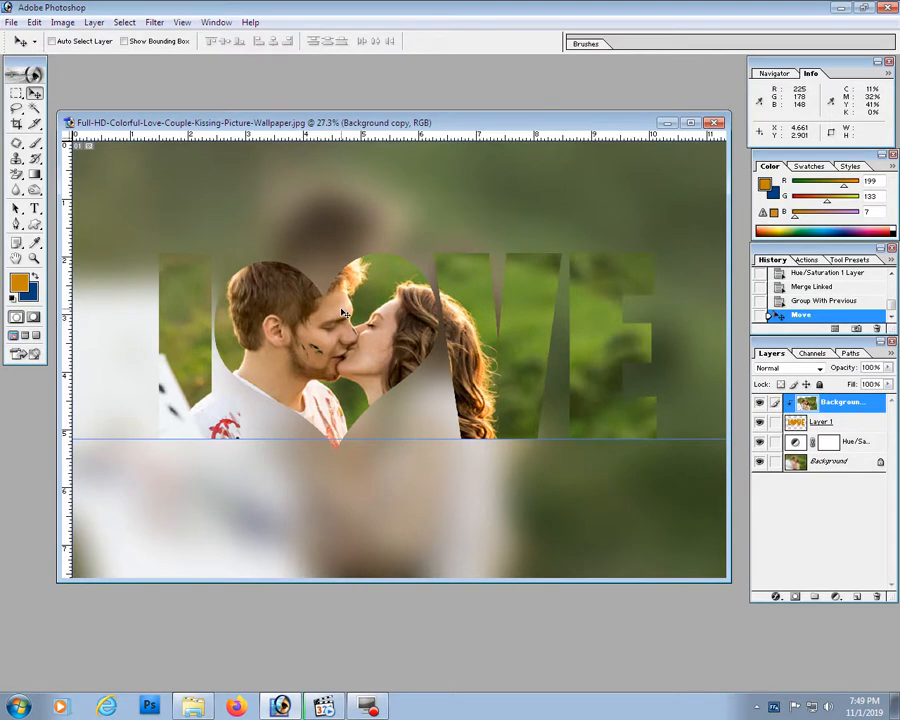
- Rotate the clipped background copy by about -0.7° with Free Transform and apply it
key(ctrl+t)
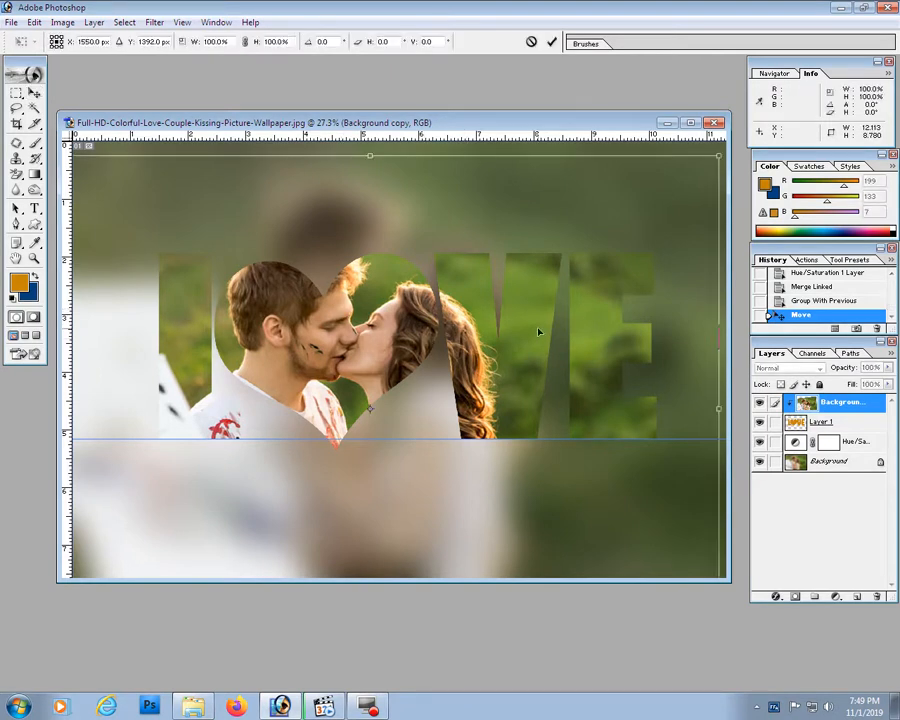
key(ctrl+minus)
key(ctrl+minus)
drag(636, 283, 636, 282)
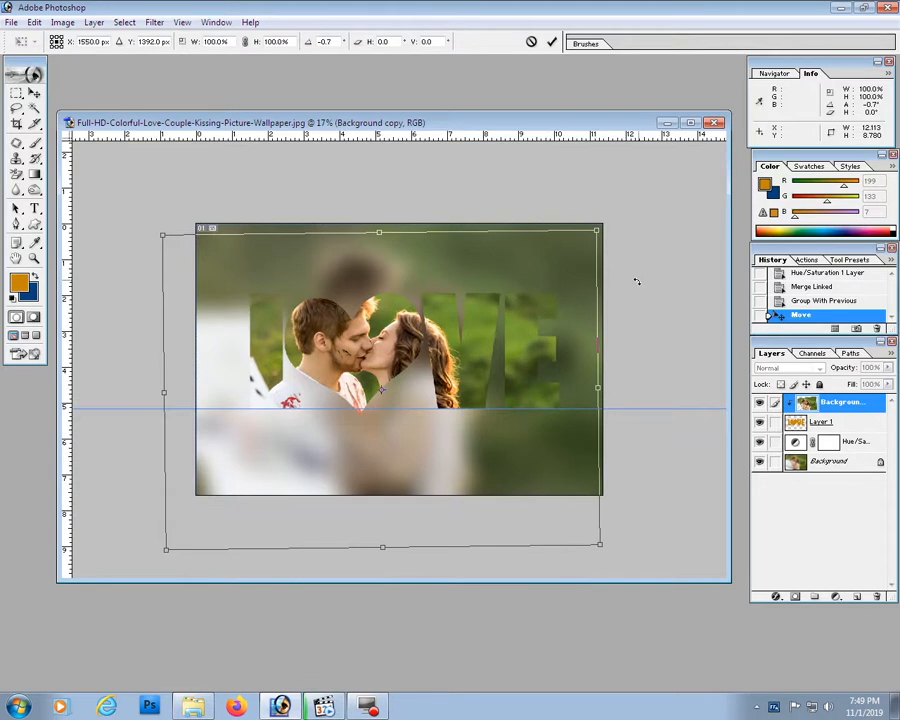
key(Return)
key(ctrl+0)
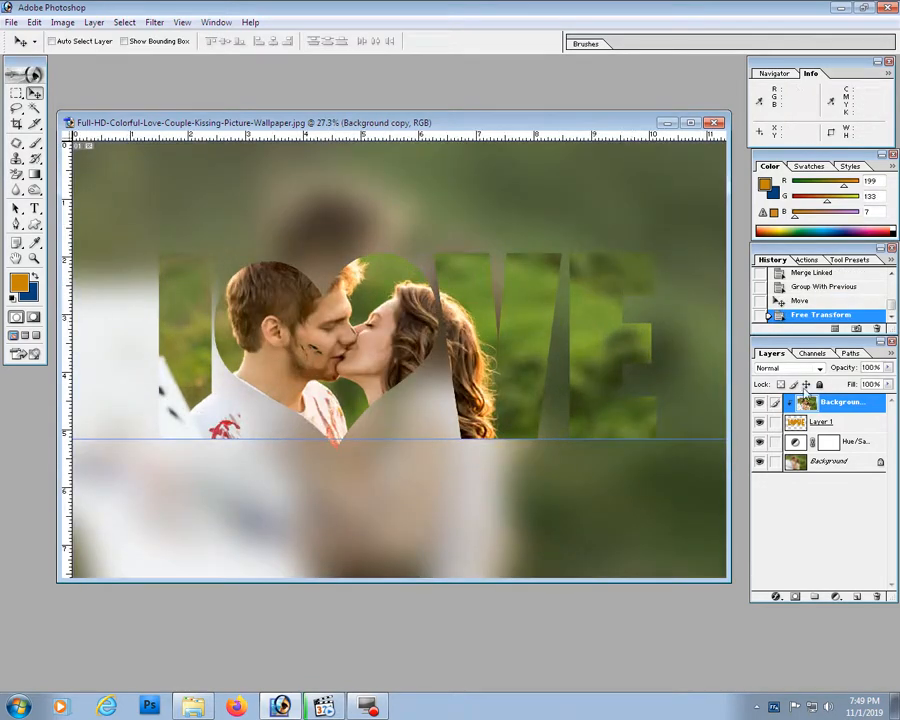
- Add a Drop Shadow to the merged lettering layer with angle 128°, distance 33 px, size 40 px and a slight spread
click(848, 426)
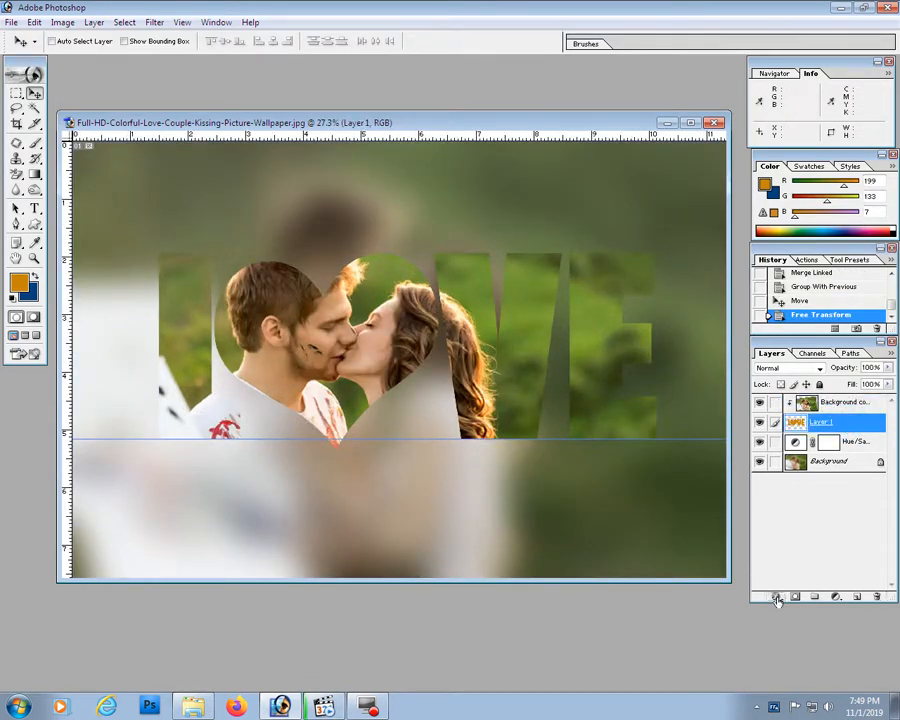
click(777, 597)
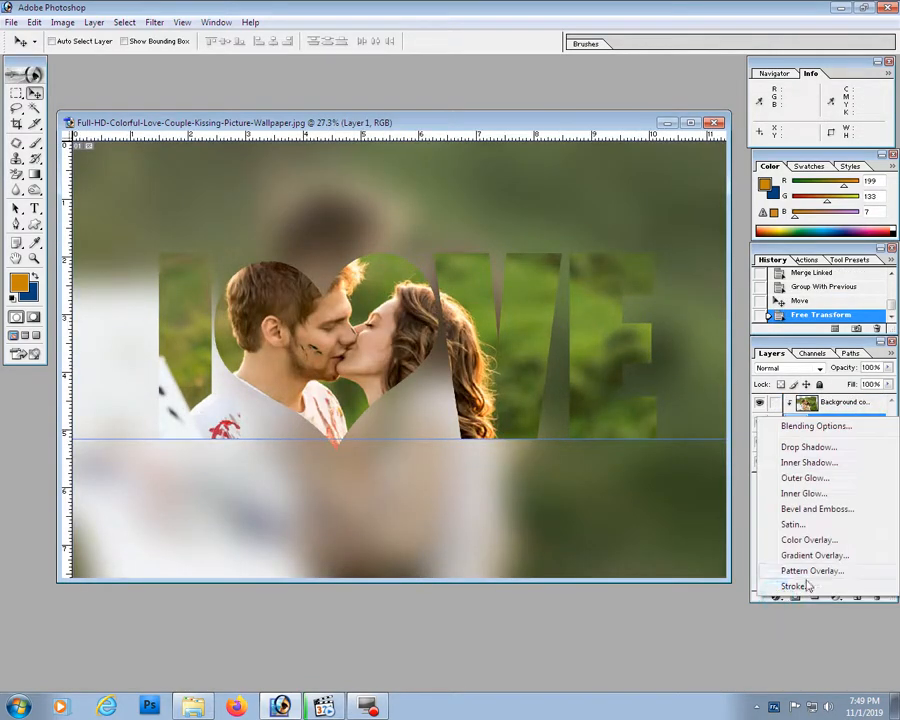
click(812, 449)
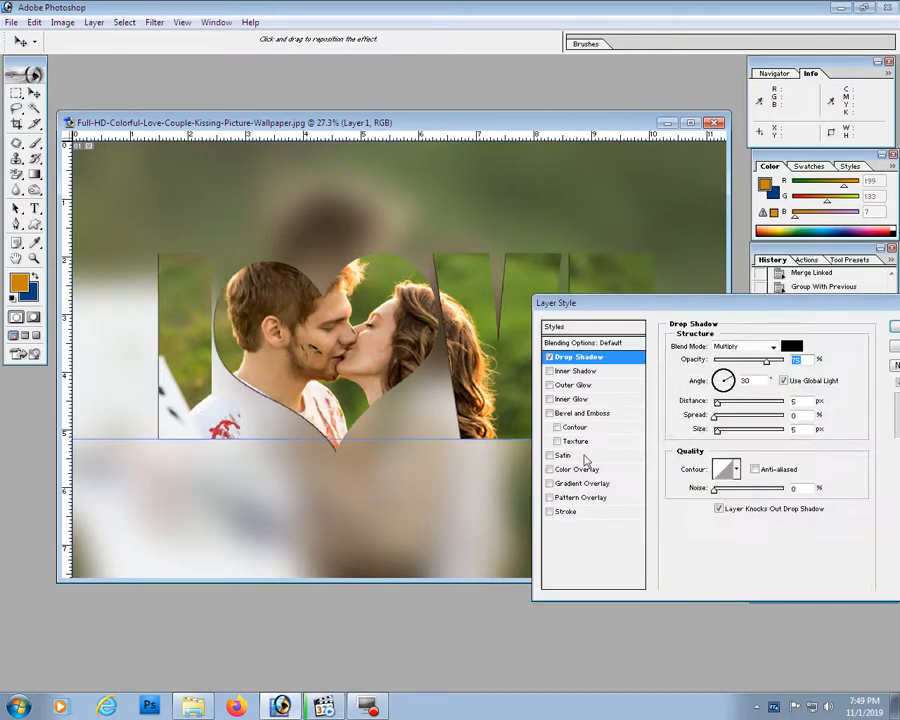
click(721, 380)
drag(671, 308, 726, 218)
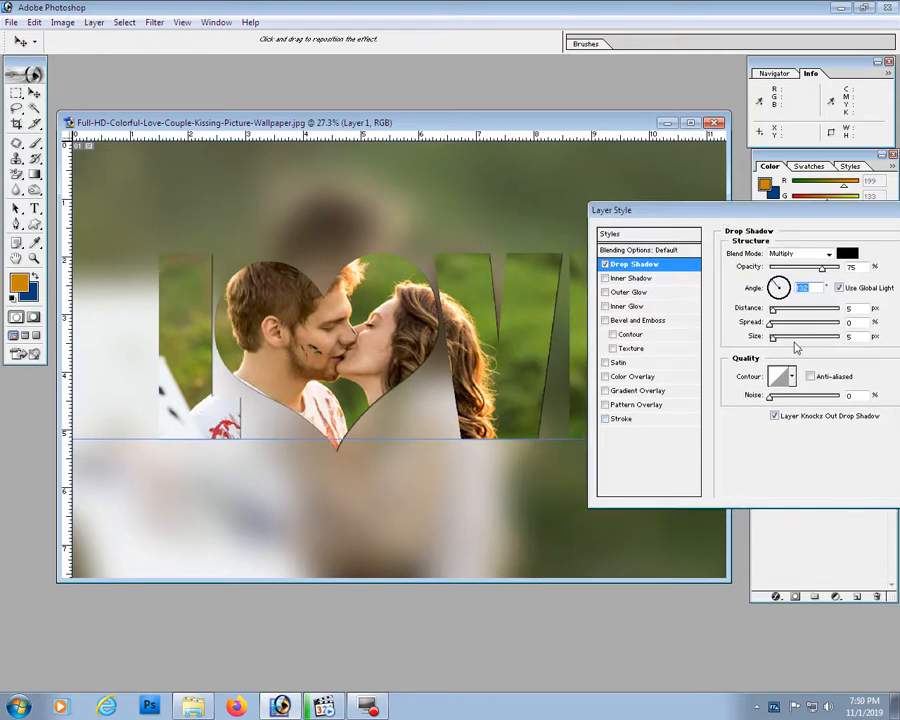
drag(774, 338, 783, 339)
drag(479, 403, 484, 410)
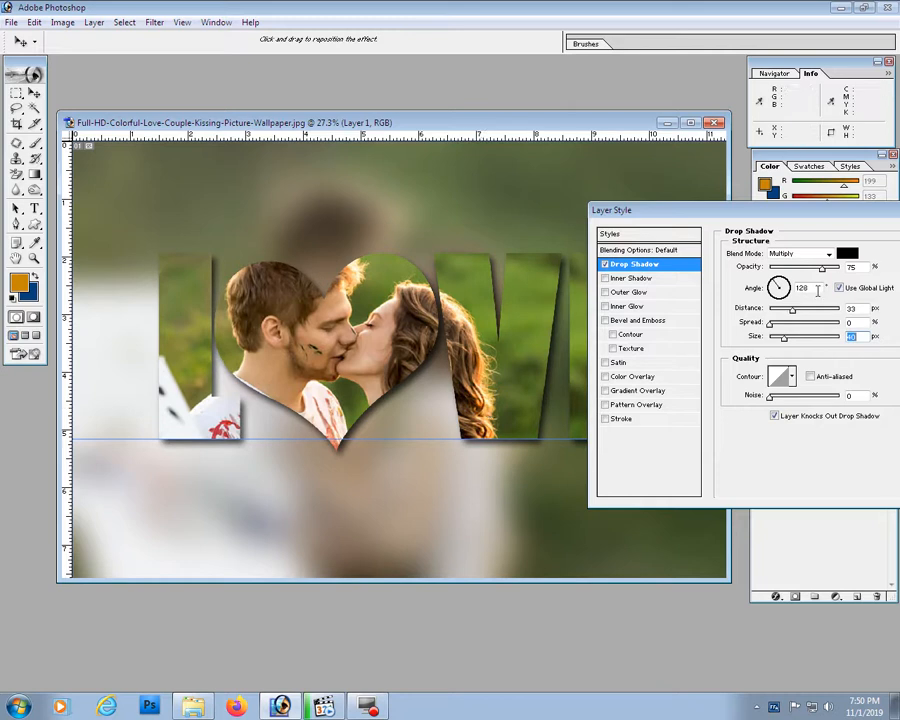
click(776, 326)
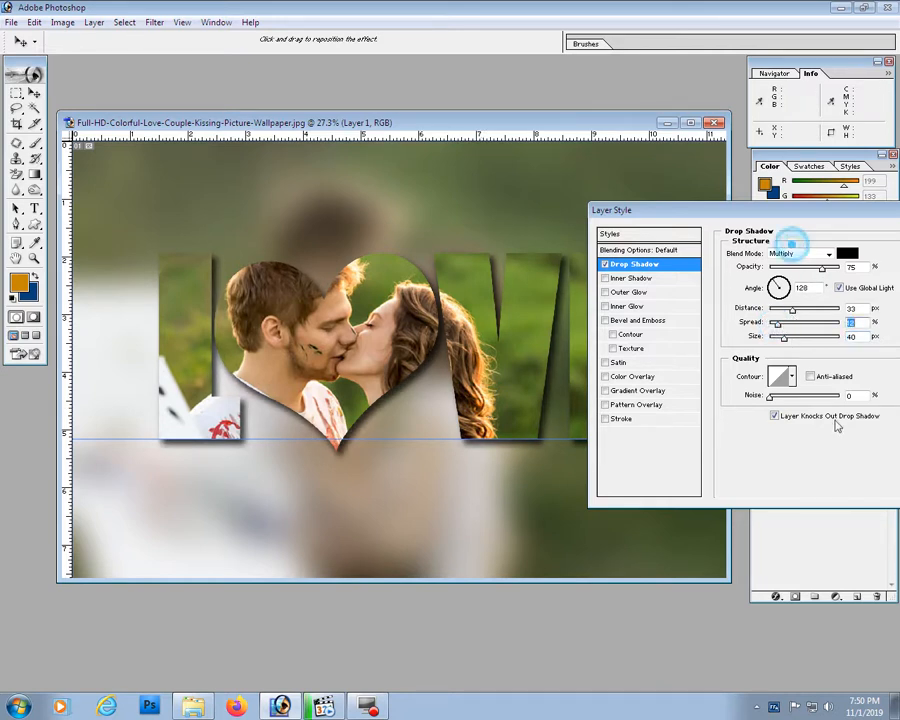
drag(718, 215, 636, 186)
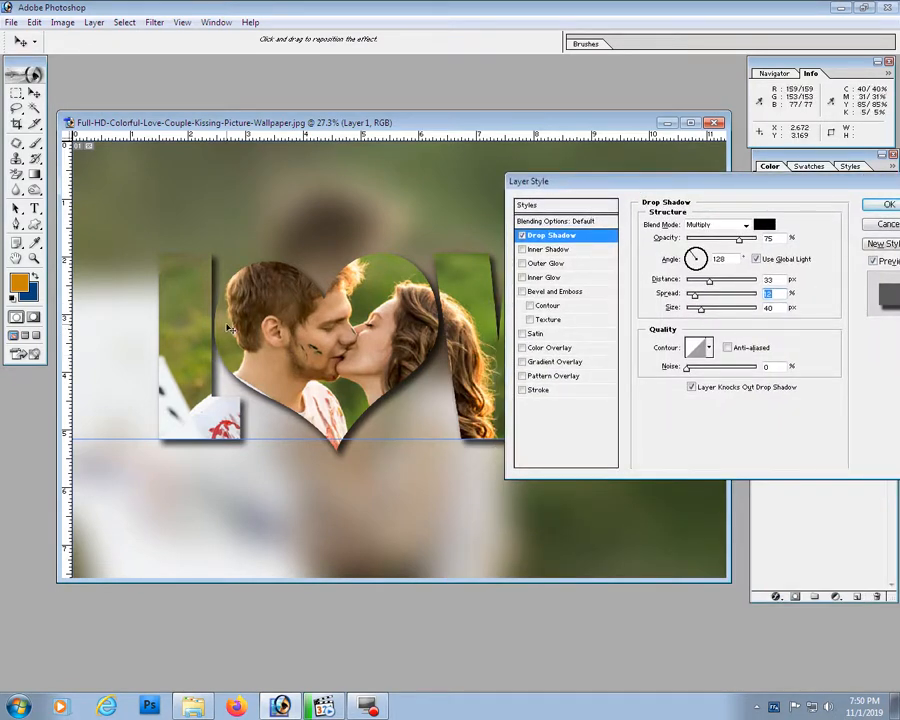
- Add a smooth Inner Bevel to the lettering with depth 141%, size 24 px, soften 15 px, angle 124° and altitude 28°
key(ctrl+plus)
key(ctrl+plus)
drag(458, 286, 398, 348)
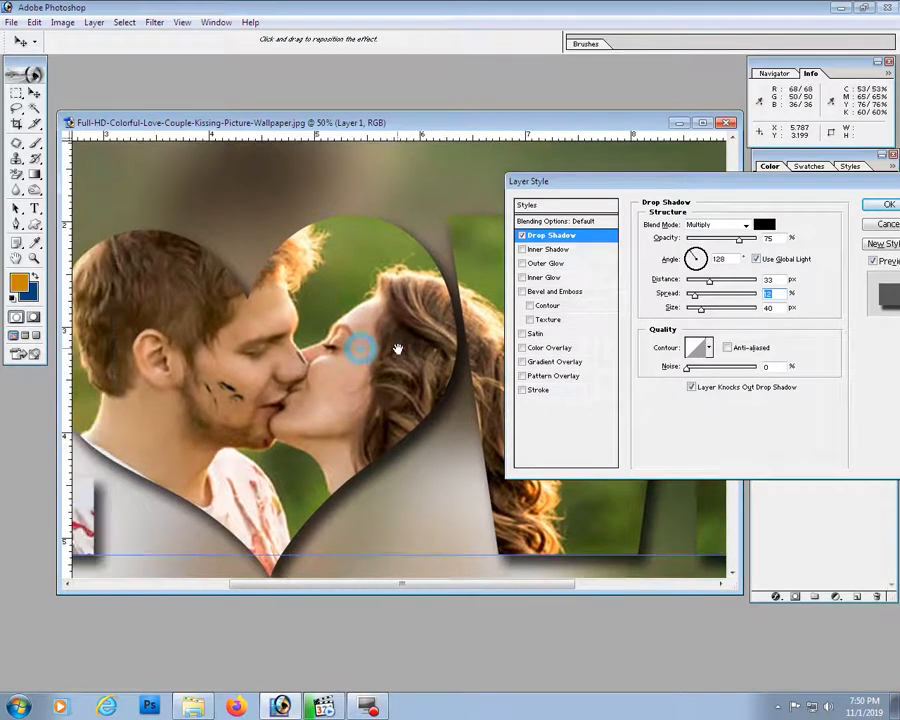
click(591, 295)
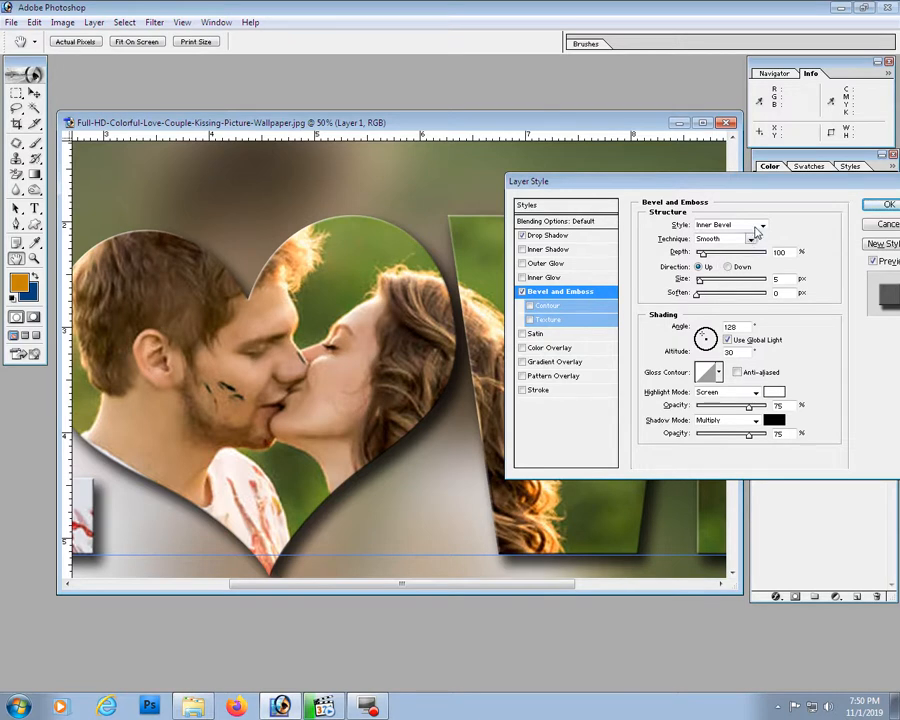
mouse_move(704, 258)
mouse_down()
mouse_move(714, 258)
mouse_move(708, 286)
mouse_up()
drag(699, 295, 720, 298)
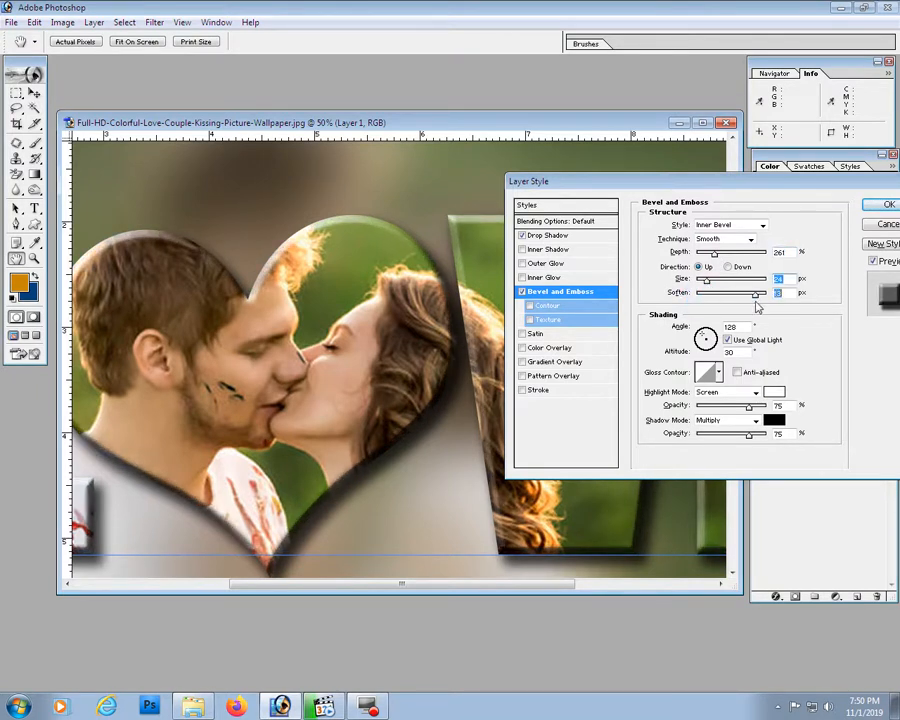
drag(714, 254, 707, 259)
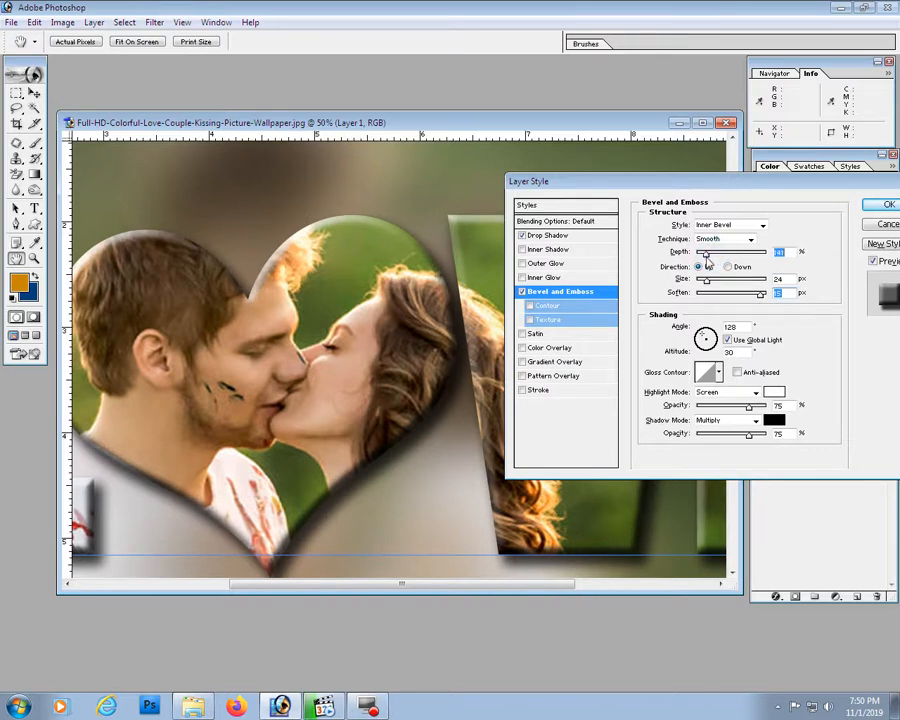
click(705, 338)
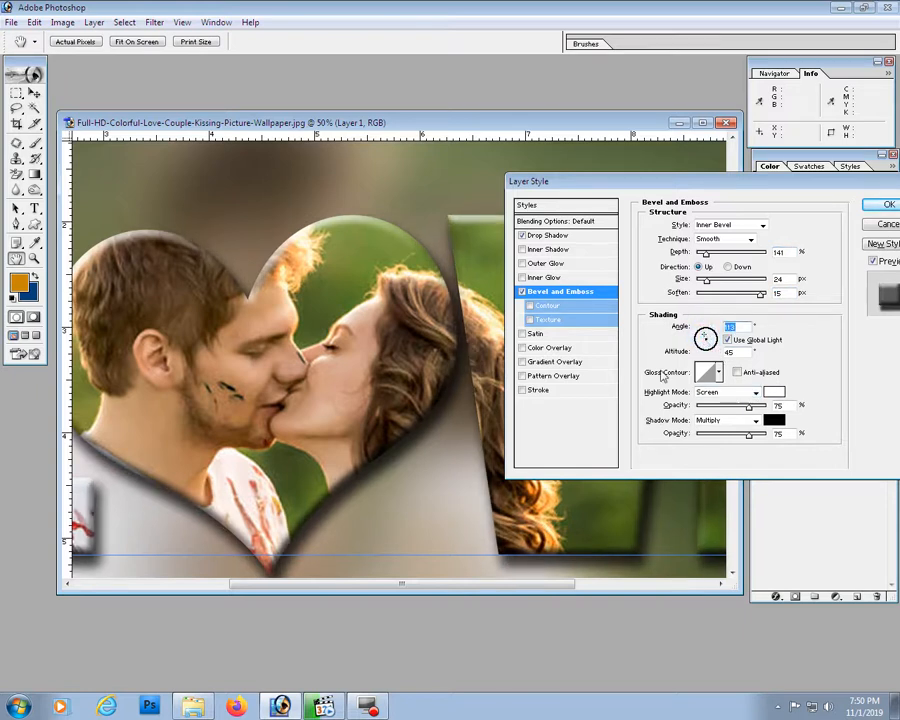
click(705, 338)
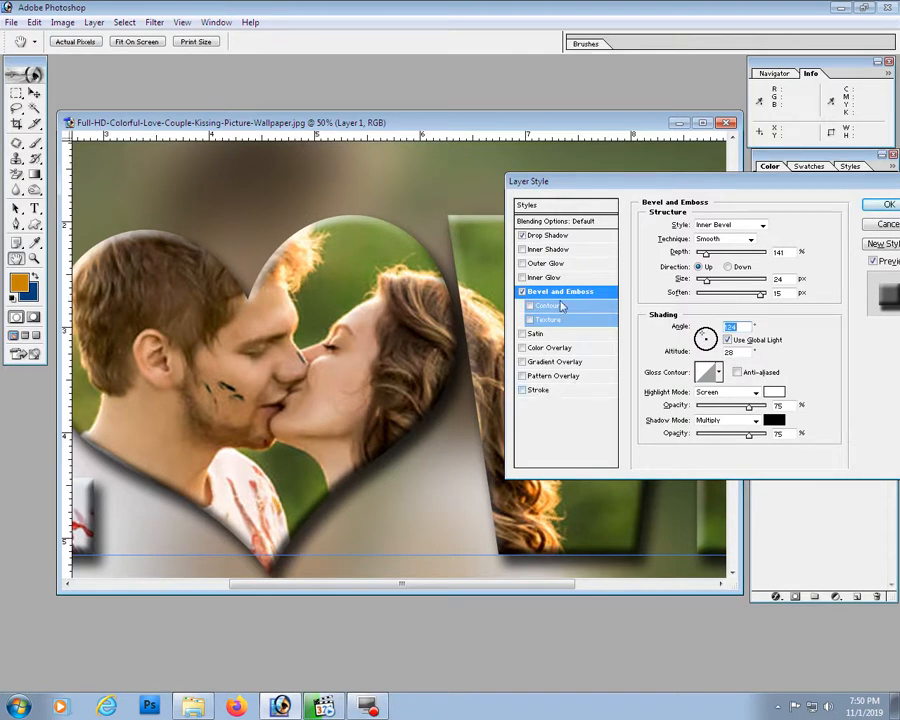
- Add an Inner Glow to the lettering in dark gold AC8009 with opacity 81% and size 40 px, and apply the layer styles
click(522, 278)
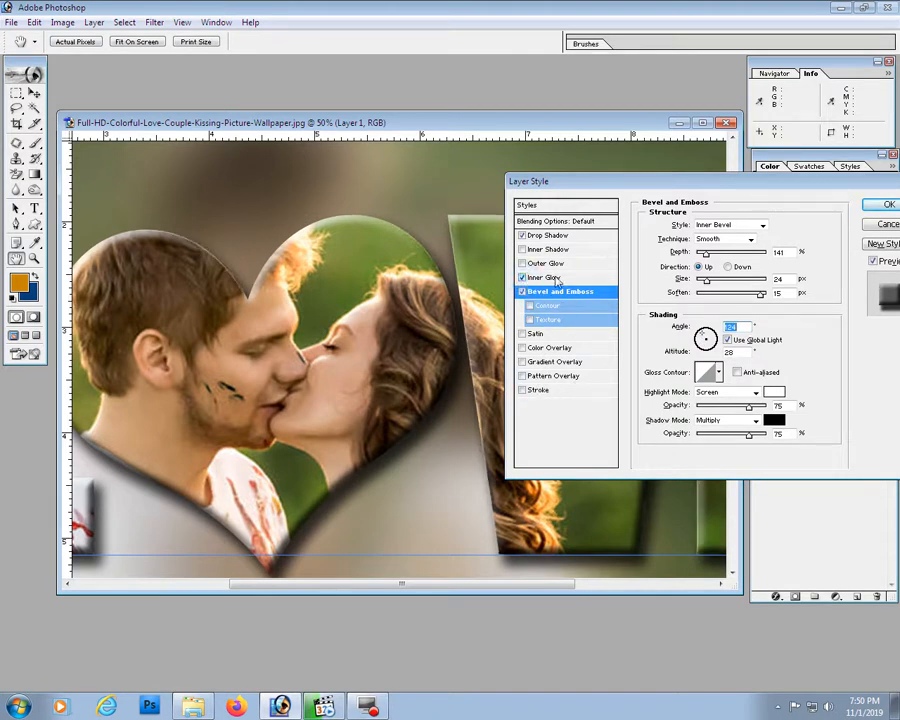
click(550, 278)
click(672, 270)
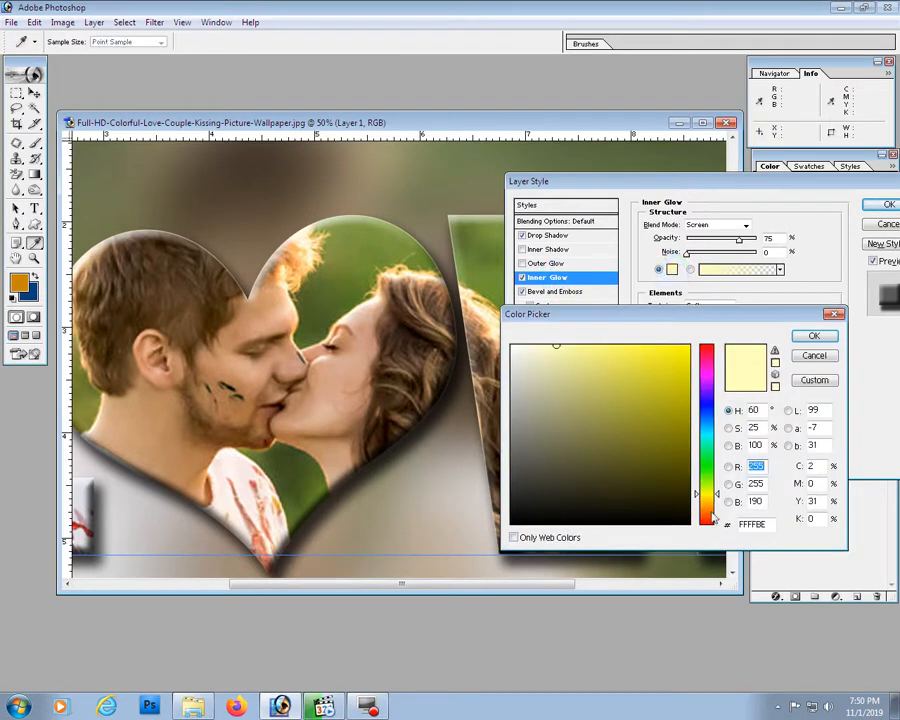
click(710, 505)
click(678, 403)
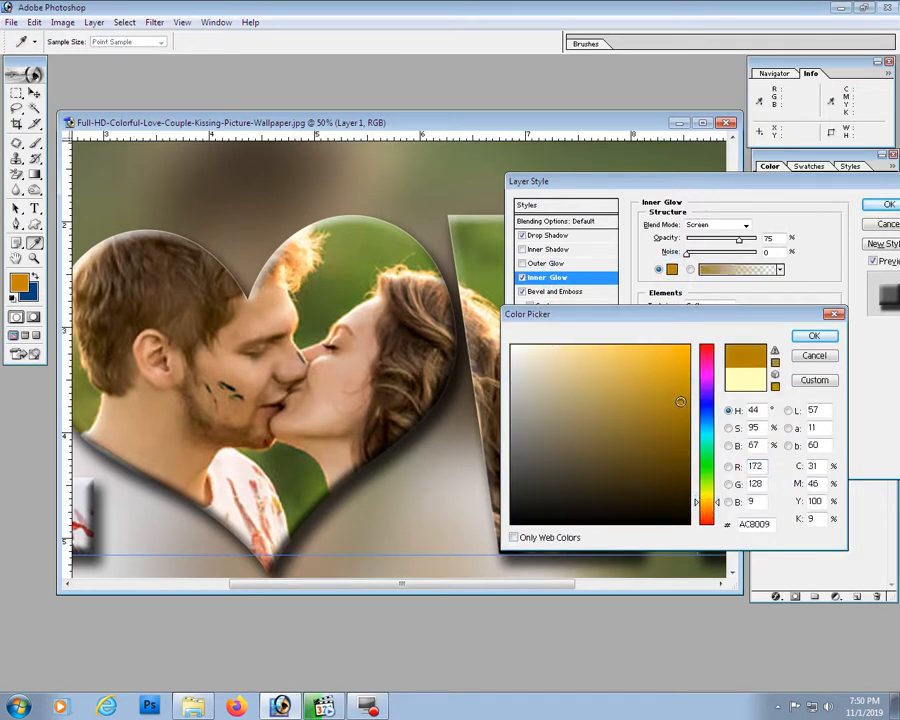
click(813, 336)
drag(740, 239, 748, 247)
mouse_move(691, 348)
mouse_down()
mouse_move(711, 353)
mouse_move(703, 352)
mouse_up()
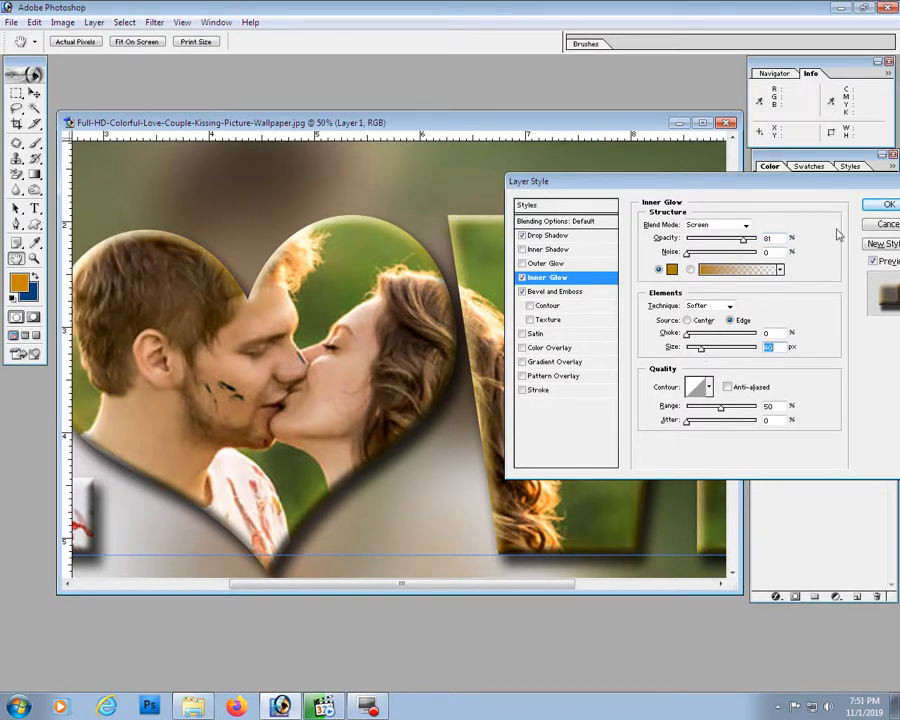
click(886, 204)
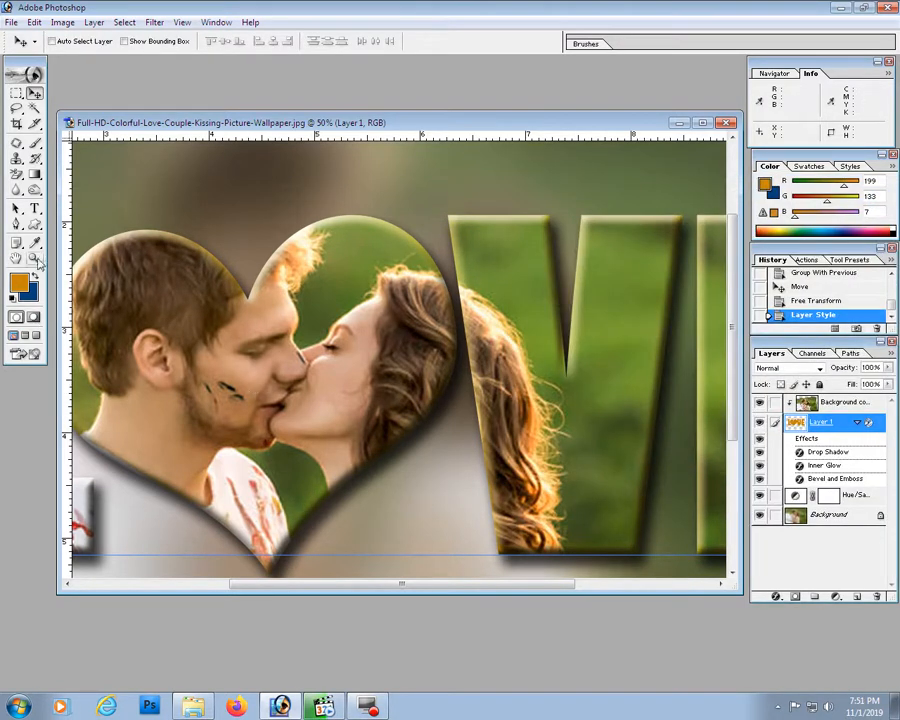
- Choose the Brush tool and set the foreground color to brown (R 125, G 87, B 13)
click(33, 258)
right_click(384, 263)
click(410, 273)
drag(175, 219, 532, 492)
drag(415, 487, 584, 484)
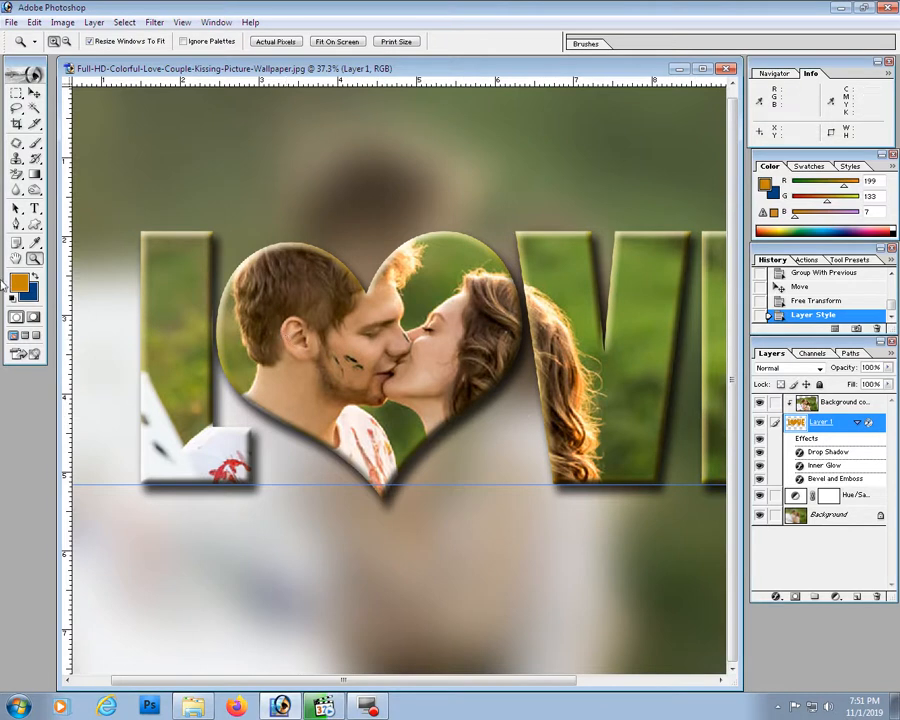
click(36, 144)
click(19, 284)
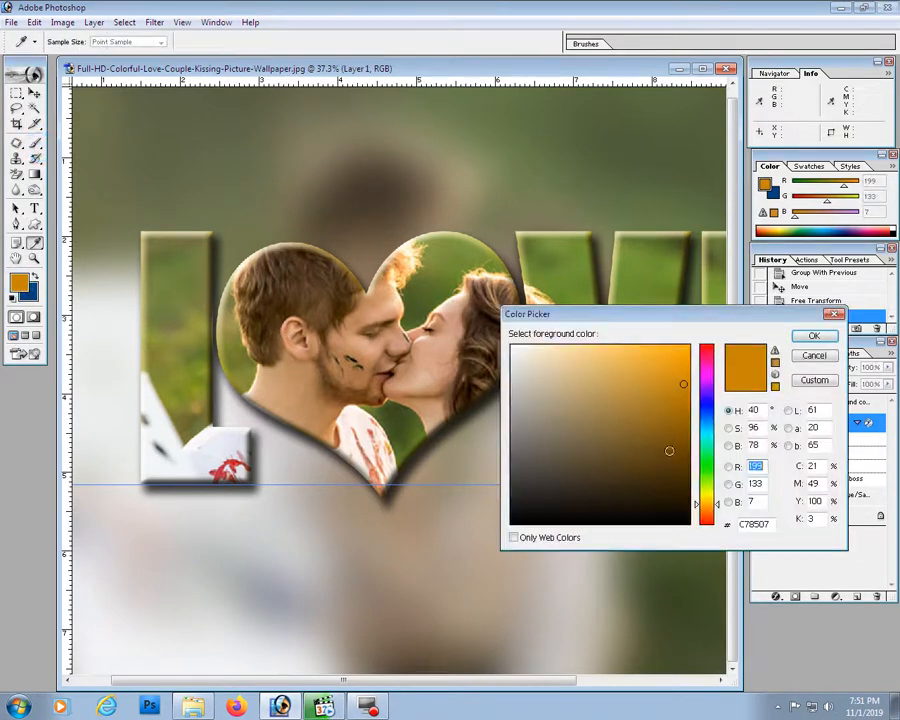
click(671, 436)
click(814, 335)
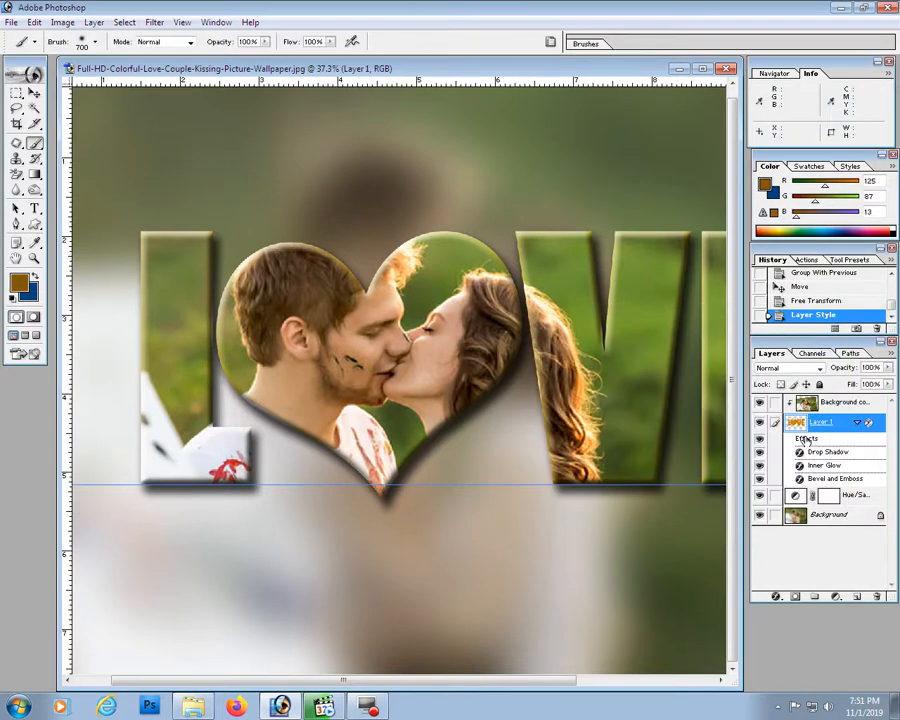
- Load the lettering outline as a selection and, on a new top layer, brush brown over the L's base and the tops of the heart and V
ctrl+click(796, 423)
click(840, 402)
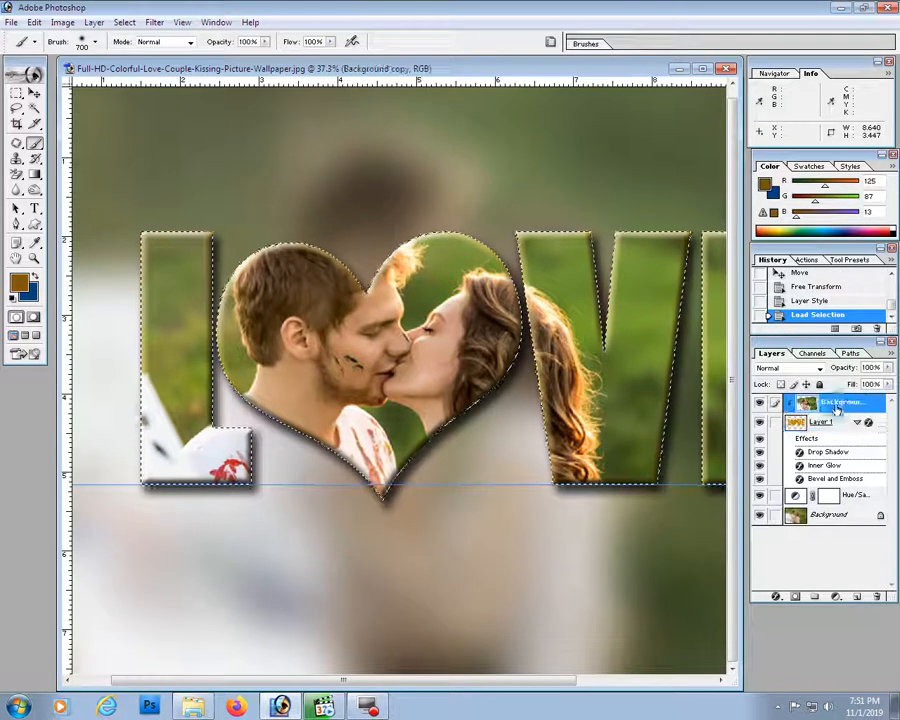
click(856, 596)
mouse_move(127, 456)
mouse_down()
mouse_move(143, 518)
mouse_move(227, 541)
mouse_up()
drag(456, 432, 366, 440)
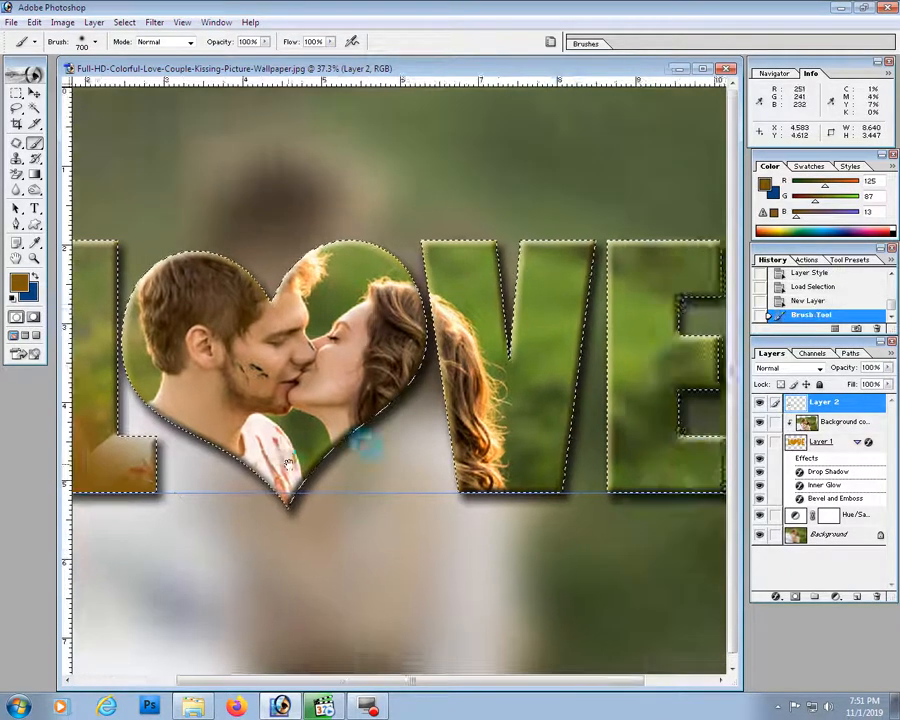
drag(105, 238, 266, 235)
mouse_move(529, 234)
mouse_down()
mouse_move(431, 233)
mouse_move(436, 178)
mouse_up()
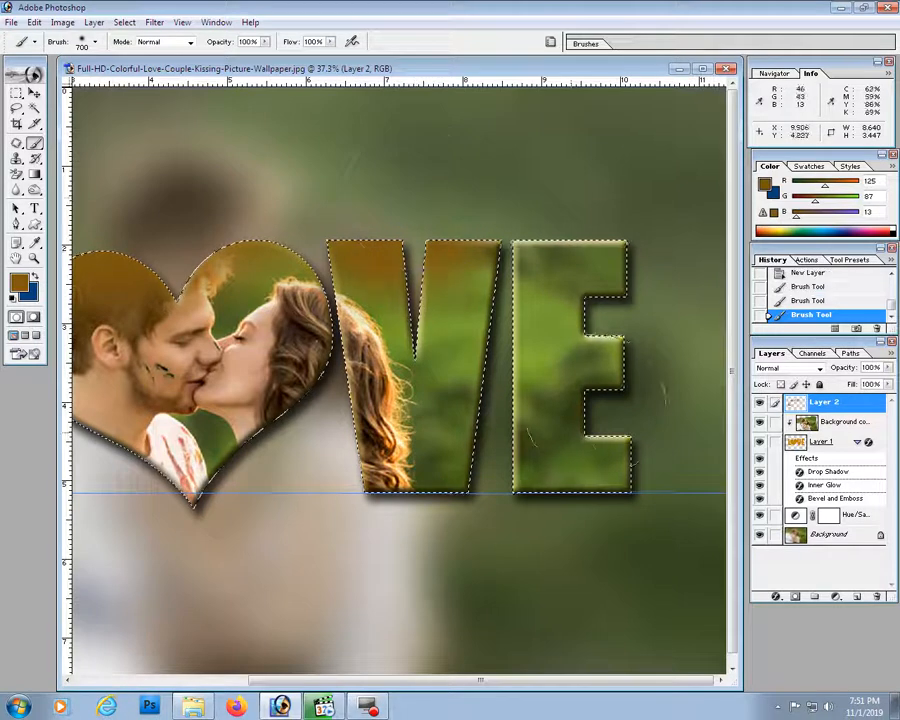
- Reduce the brush size to 300 and paint brown along the lower part of the E's stem
key(bracketleft)
key(bracketleft)
key(bracketleft)
key(bracketleft)
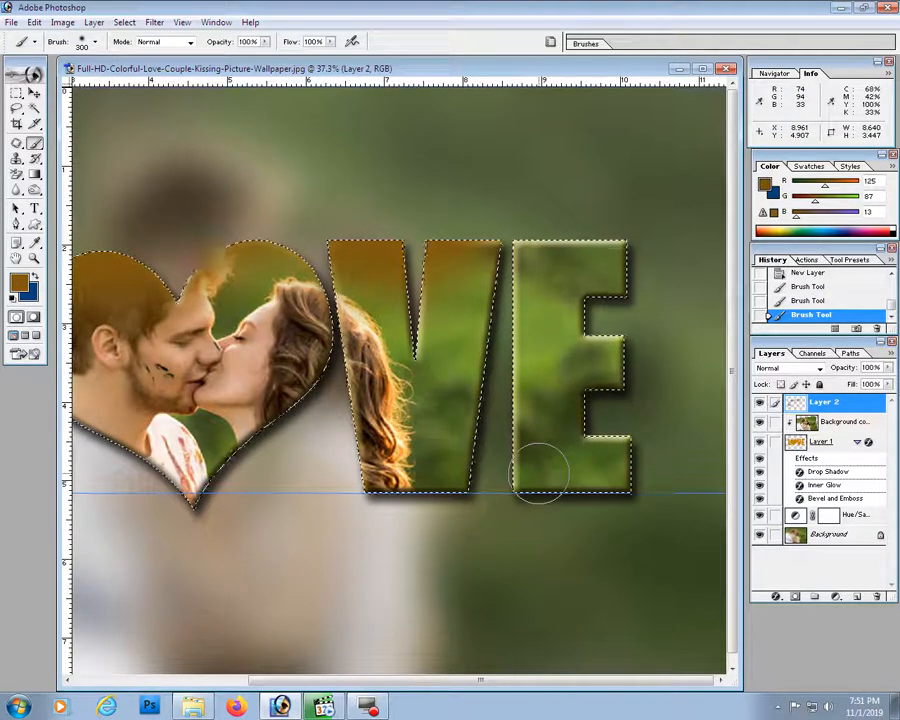
mouse_move(531, 413)
mouse_down()
mouse_move(519, 386)
mouse_move(506, 520)
mouse_up()
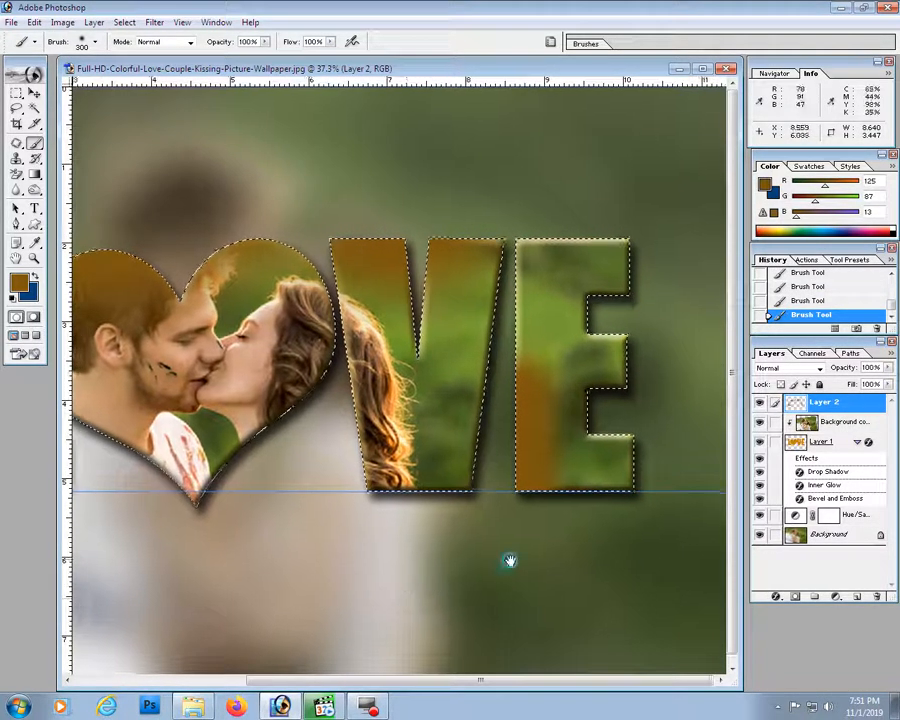
drag(498, 566, 534, 557)
key(ctrl+z)
click(538, 422)
drag(402, 563, 546, 563)
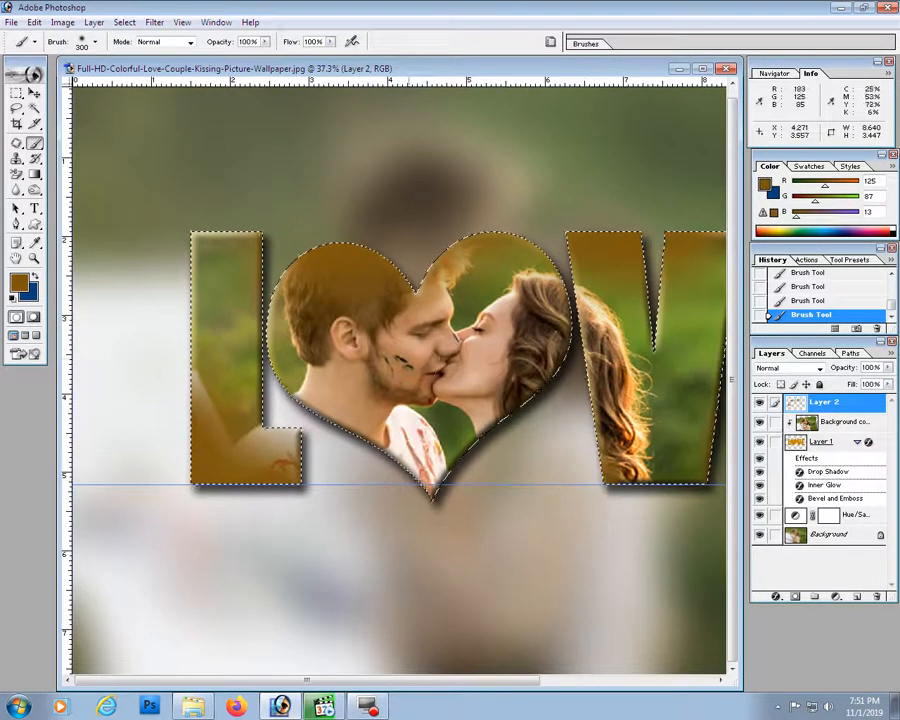
- Compare blend modes for the brown paint layer, settling on Color Dodge, and lower its opacity to 48%
click(812, 368)
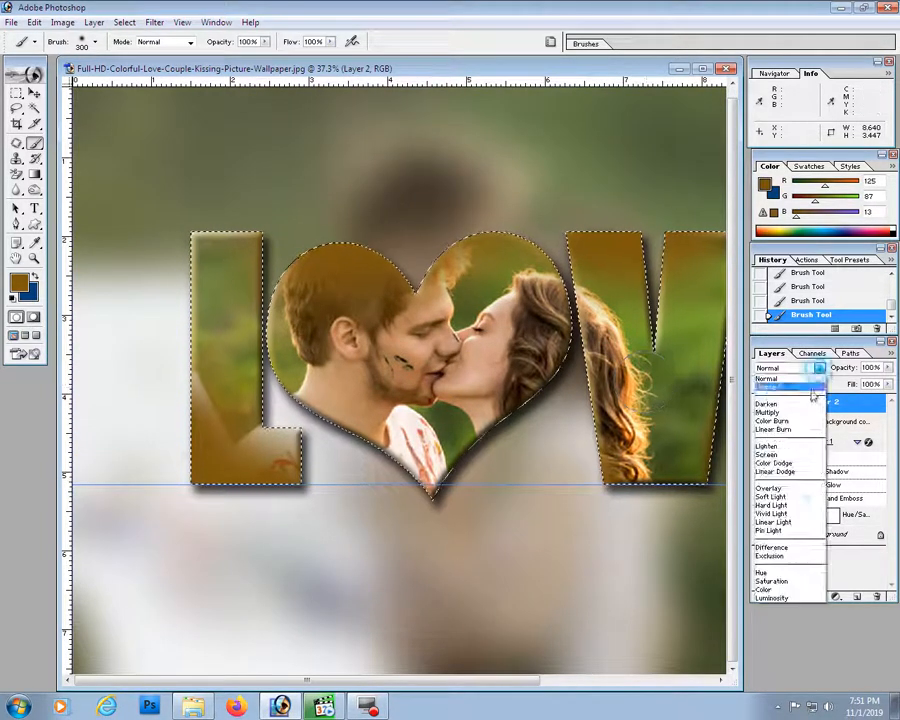
click(775, 440)
drag(540, 396, 440, 370)
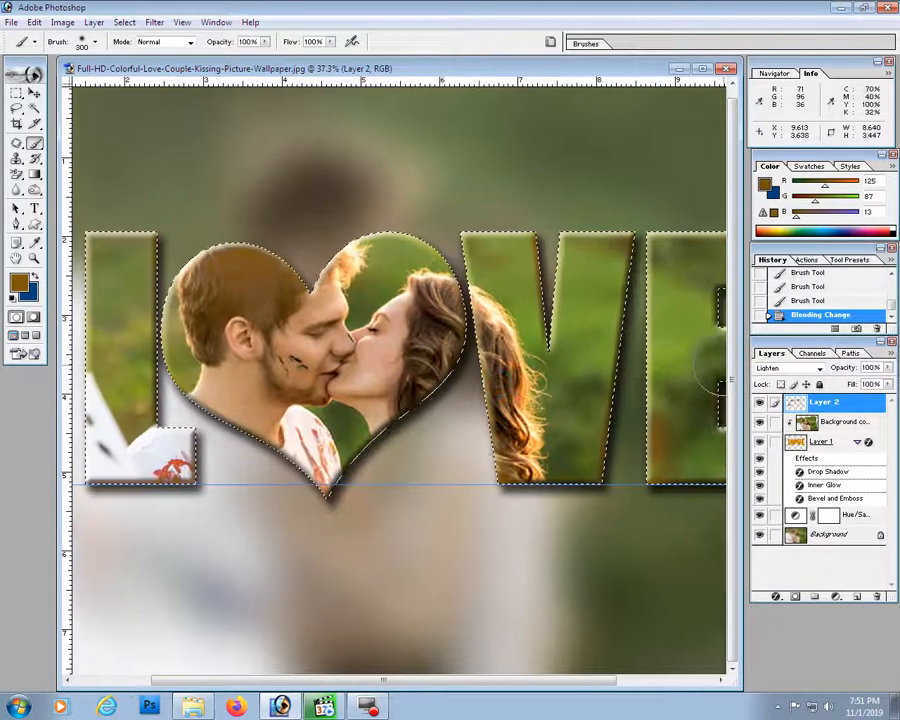
click(786, 370)
click(777, 414)
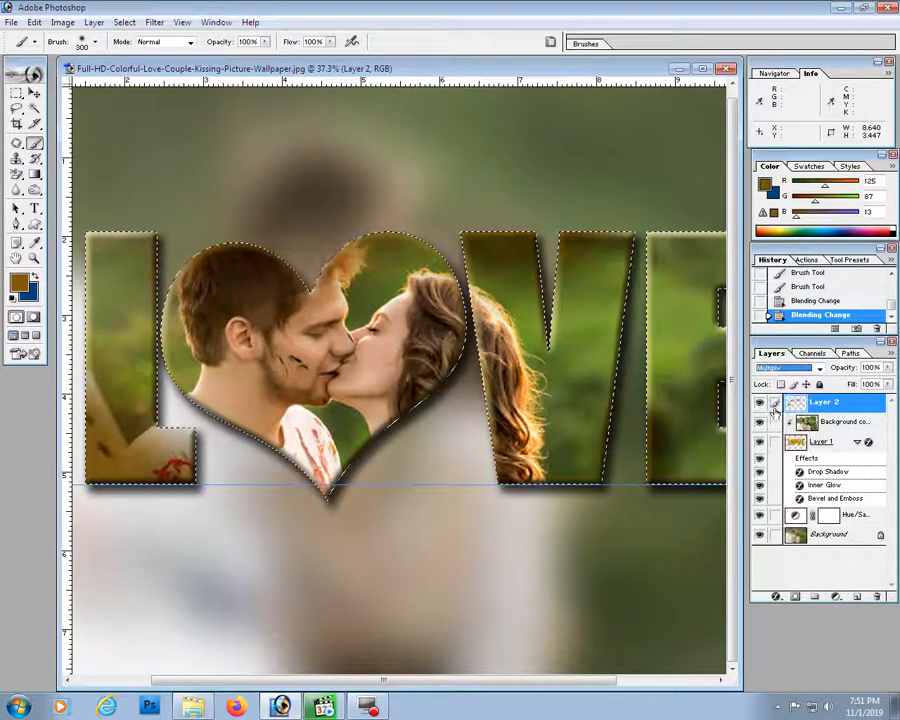
key(Down)
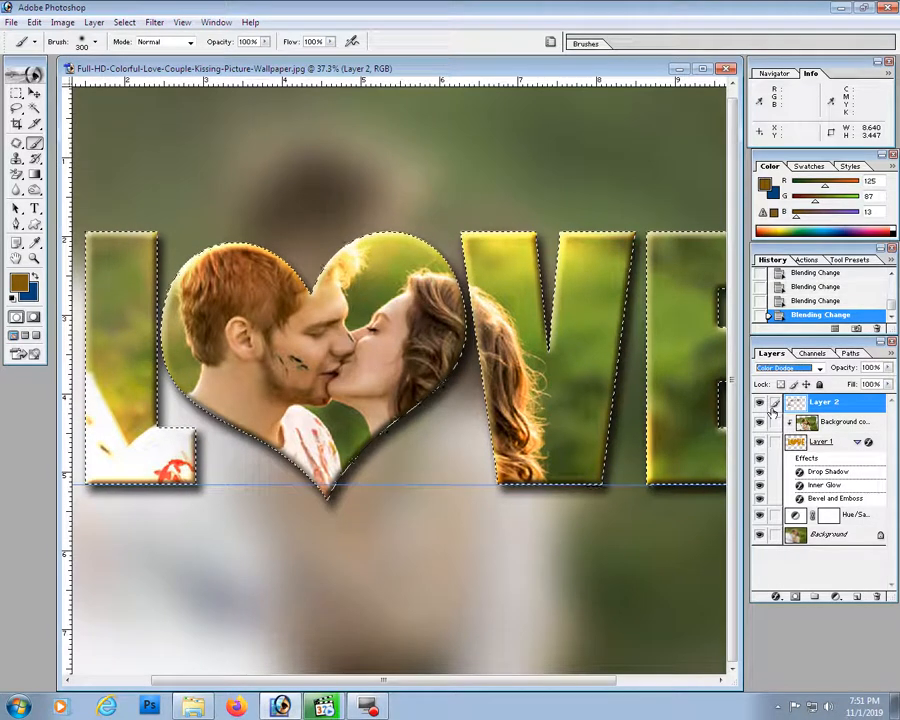
click(888, 368)
drag(885, 385, 845, 385)
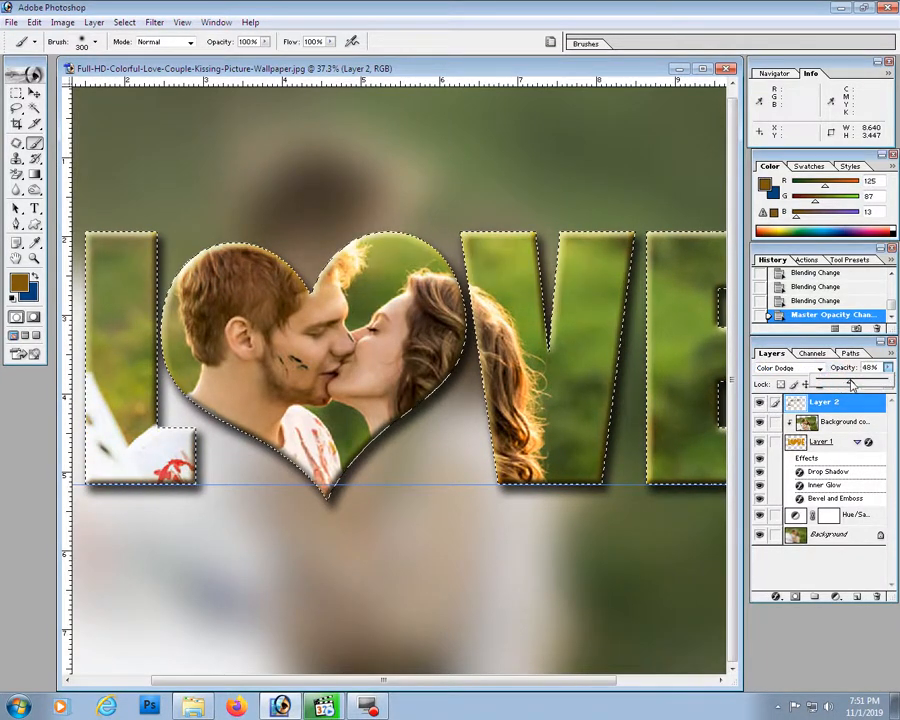
- Deselect the lettering outline and clear the guides from the image
click(34, 258)
right_click(412, 320)
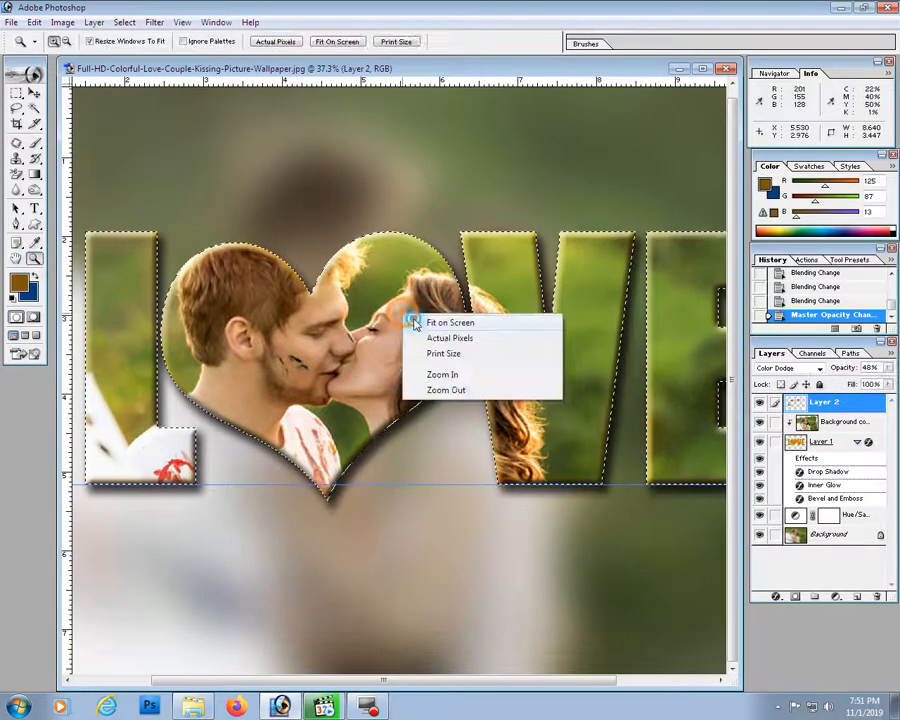
click(412, 321)
key(ctrl+d)
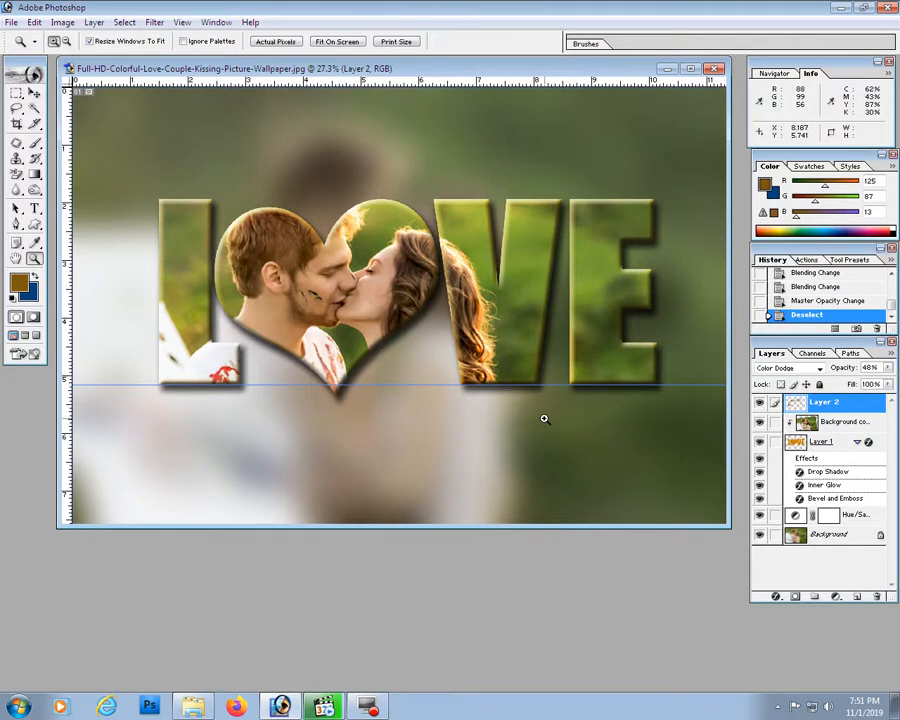
click(183, 24)
click(227, 283)
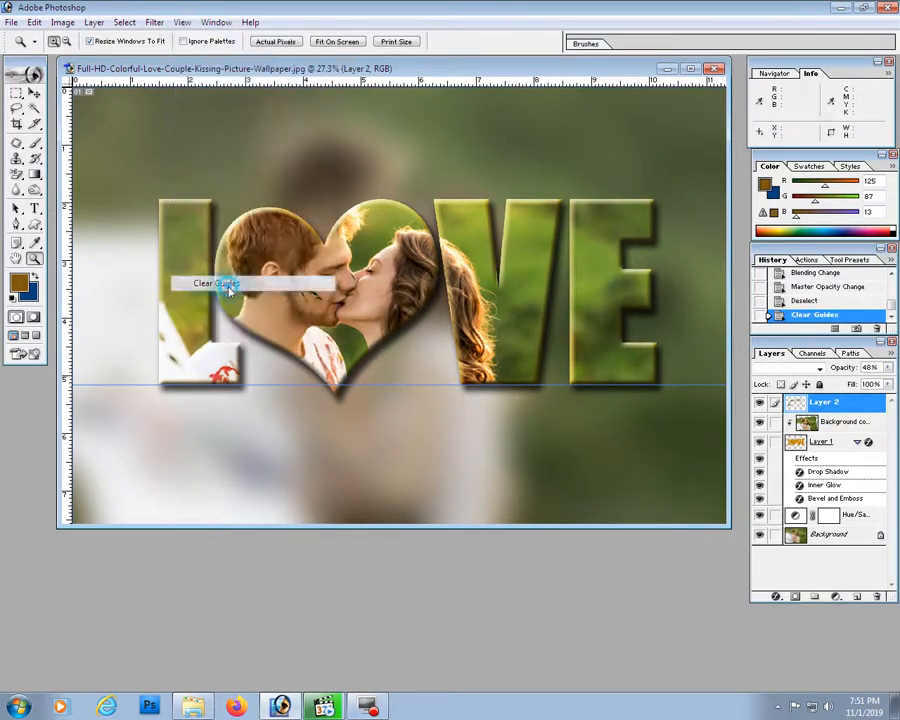
- Examine the finished LOVE composition in full-screen view with the panels hidden and the image fitted to the screen
right_click(456, 318)
click(466, 324)
key(Tab)
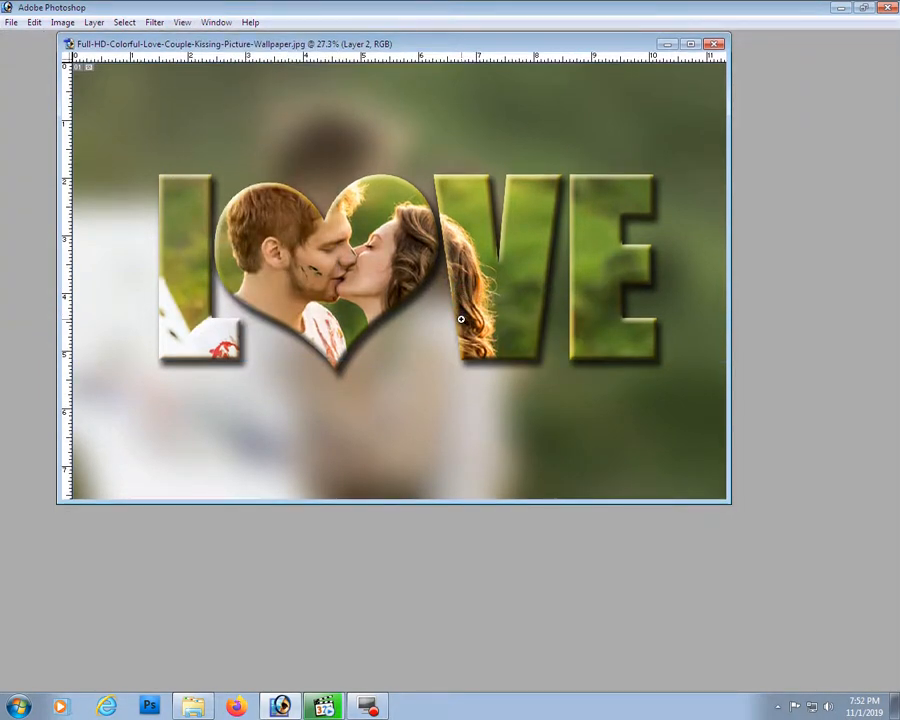
key(f)
drag(471, 442, 641, 523)
right_click(540, 378)
click(548, 389)
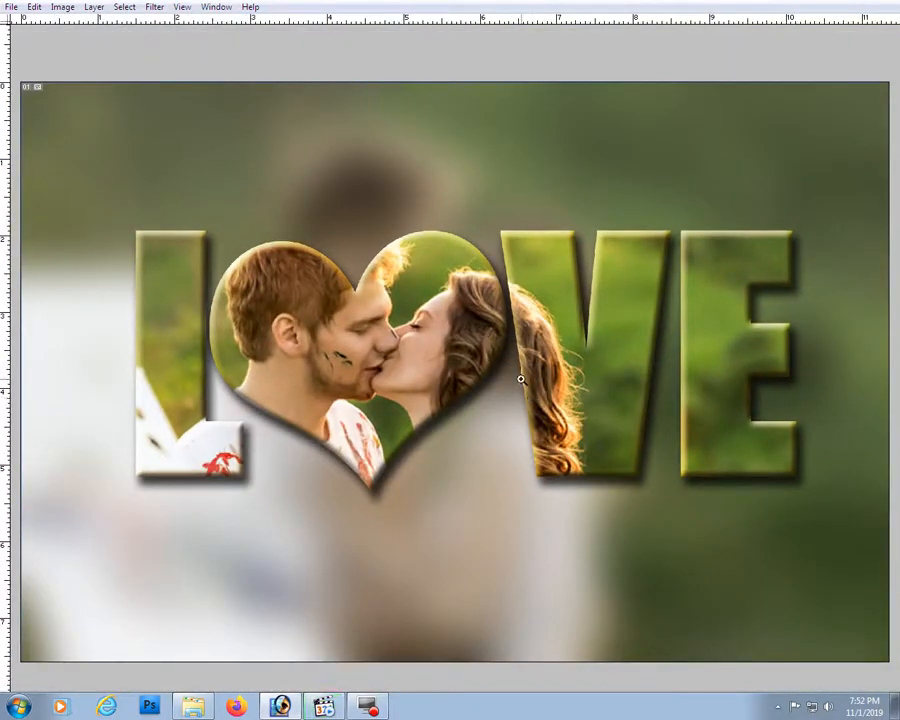